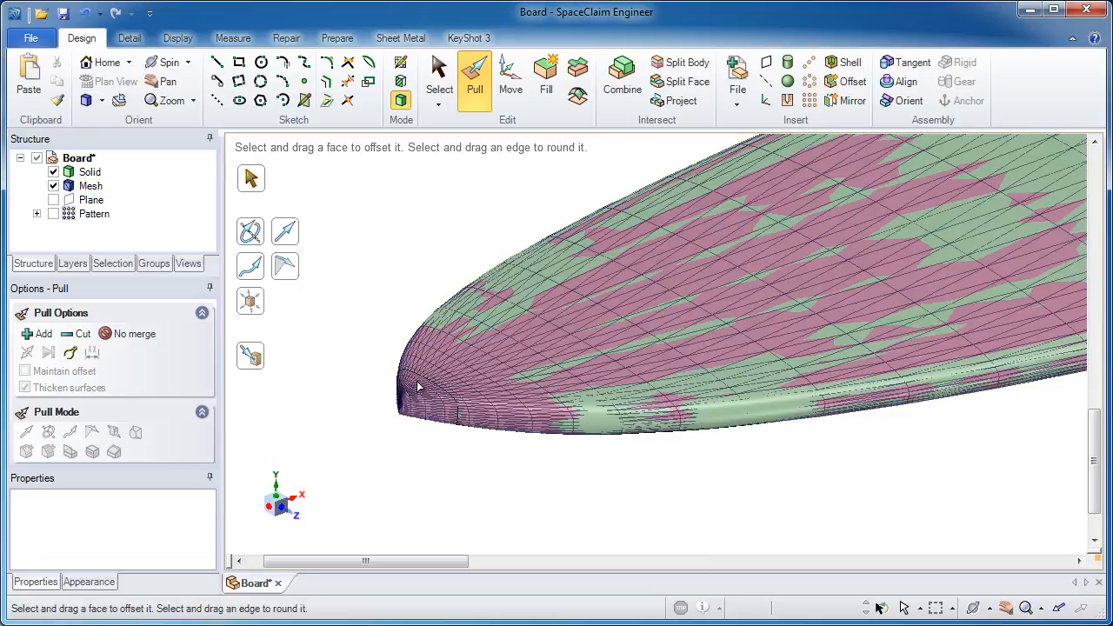
# - Show the hidden Plane and start a sketch on it, viewed in plan at the board's tip
pyautogui.keyDown('shift'); pyautogui.moveTo(439, 399); pyautogui.dragTo(461, 549, button='middle'); pyautogui.keyUp('shift')
pyautogui.keyDown('ctrl'); pyautogui.moveTo(449, 434); pyautogui.dragTo(486, 420, button='middle'); pyautogui.keyUp('ctrl')
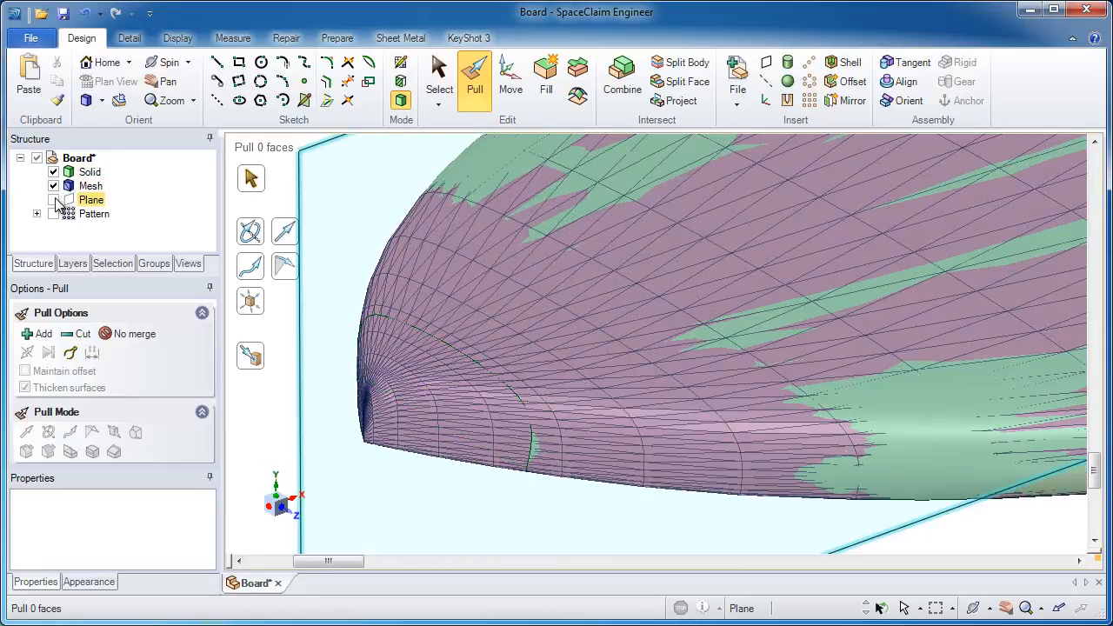
pyautogui.click(54, 200)
pyautogui.moveTo(452, 452); pyautogui.dragTo(427, 346, button='middle')
pyautogui.click(427, 273)
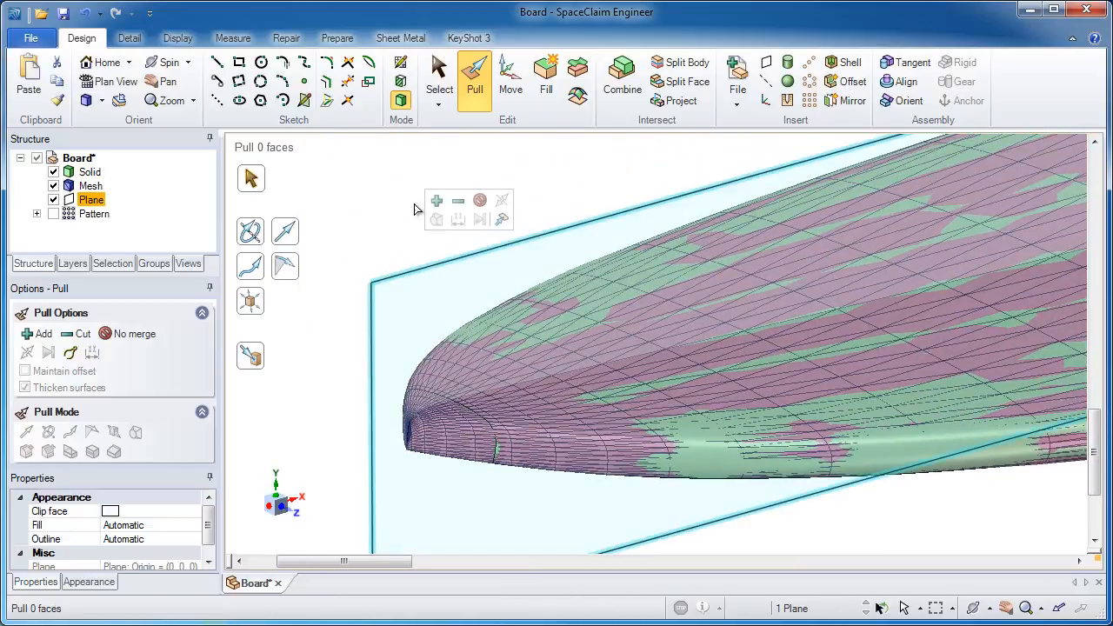
pyautogui.click(400, 62)
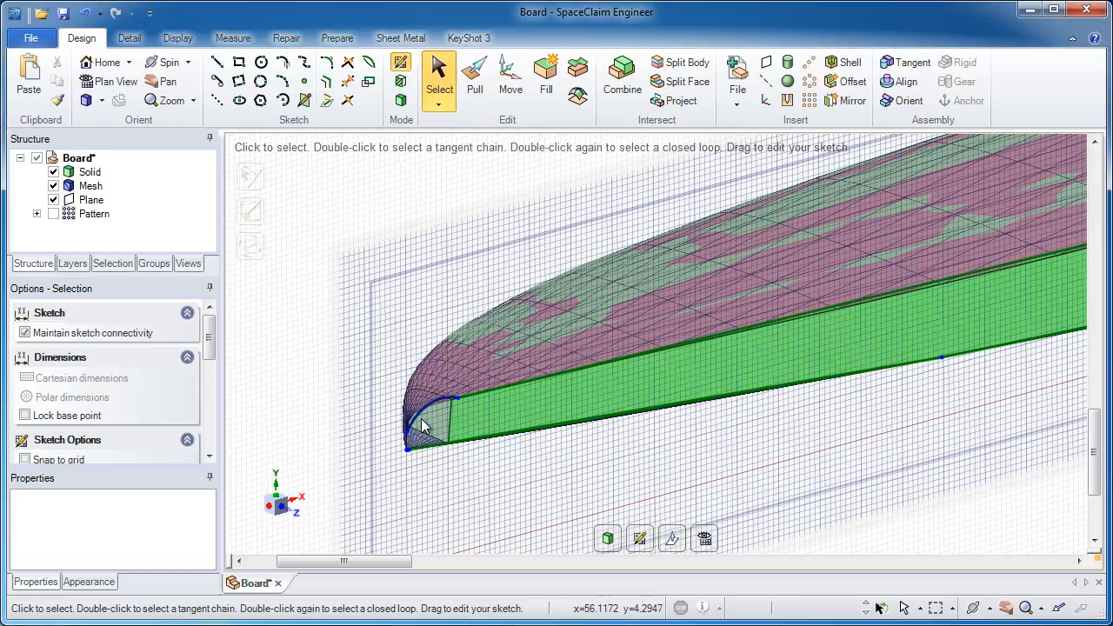
pyautogui.moveTo(421, 419)
pyautogui.mouseDown(button='middle')
pyautogui.moveTo(397, 395)
pyautogui.moveTo(402, 409)
pyautogui.mouseUp(button='middle')
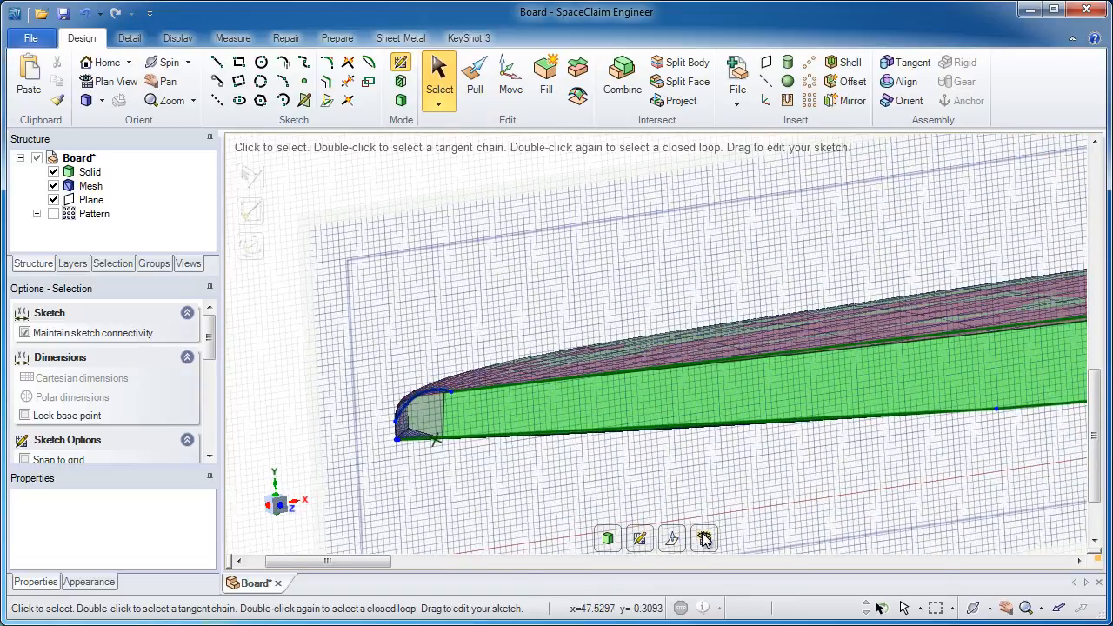
pyautogui.click(704, 540)
pyautogui.keyDown('shift'); pyautogui.moveTo(343, 266); pyautogui.dragTo(738, 533, button='middle'); pyautogui.keyUp('shift')
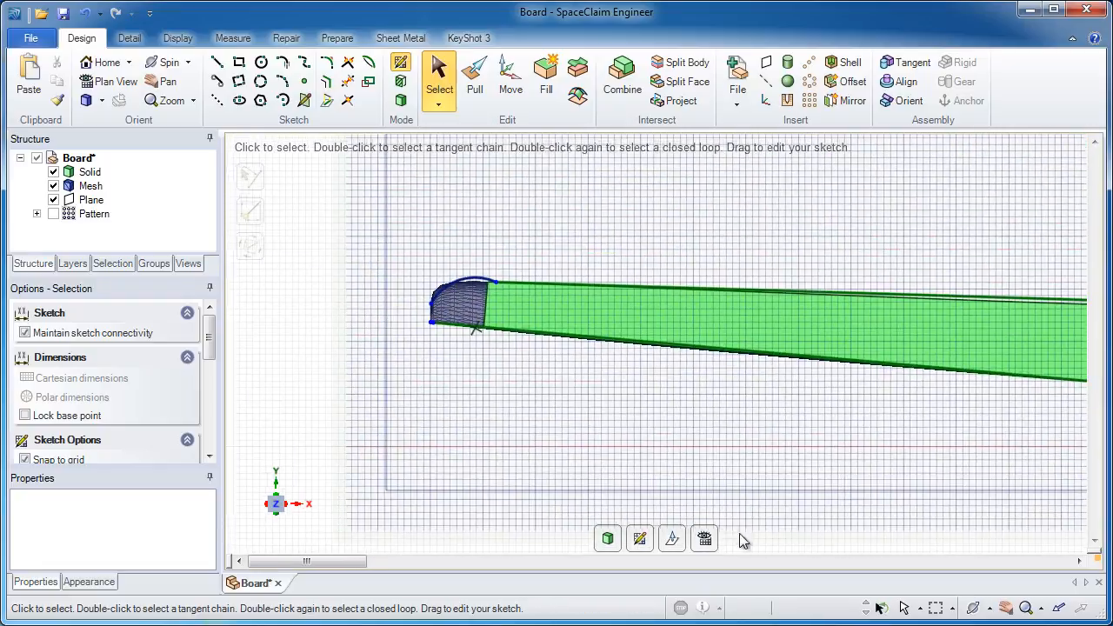
# - Turn off fitting curves to the mesh cross-section in the sketch's curve fitter options
pyautogui.keyDown('ctrl'); pyautogui.moveTo(484, 290); pyautogui.dragTo(498, 442, button='middle'); pyautogui.keyUp('ctrl')
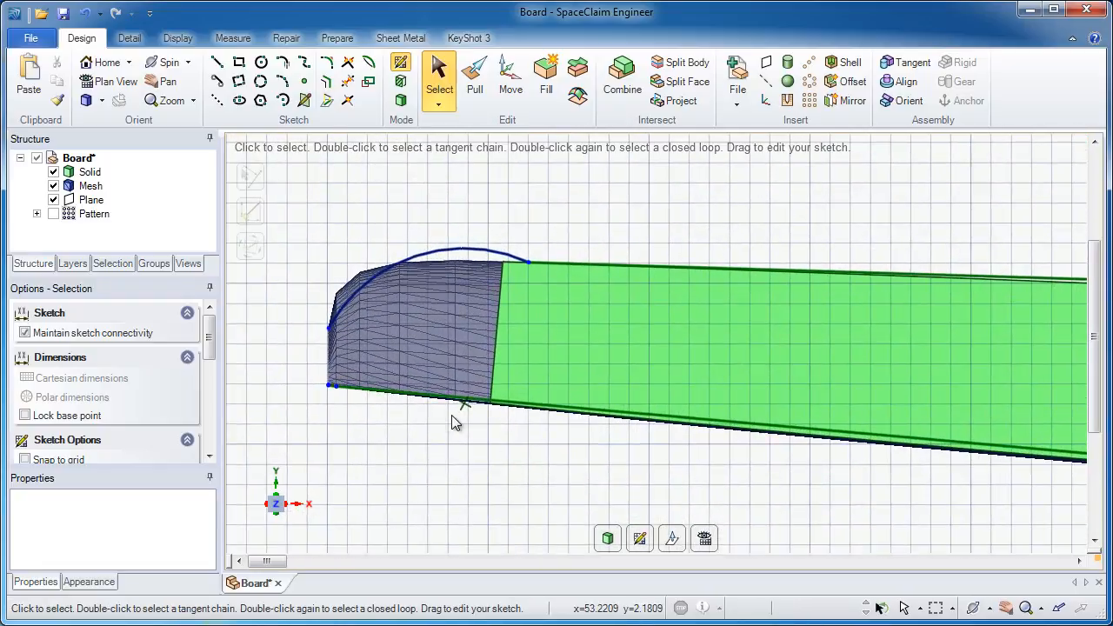
pyautogui.moveTo(210, 340); pyautogui.dragTo(211, 427)
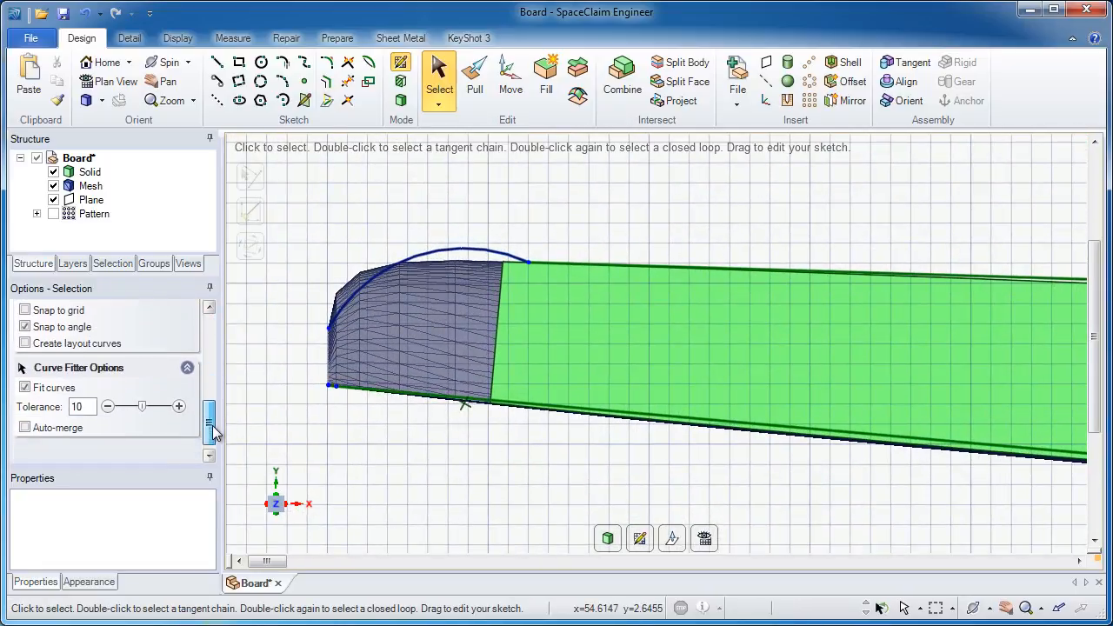
pyautogui.click(26, 383)
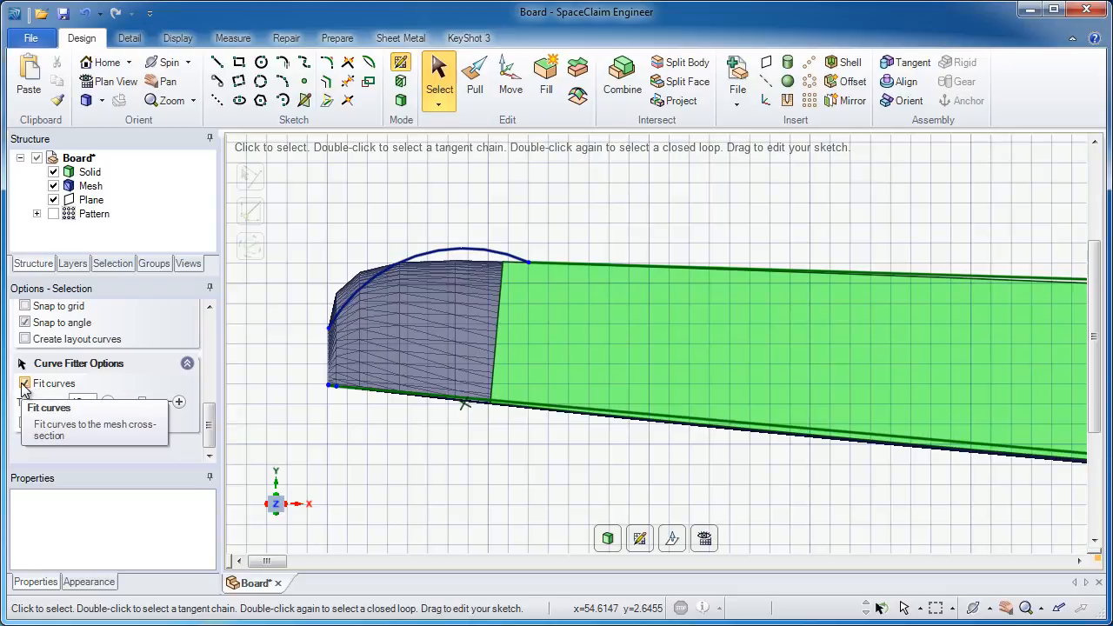
pyautogui.click(24, 384)
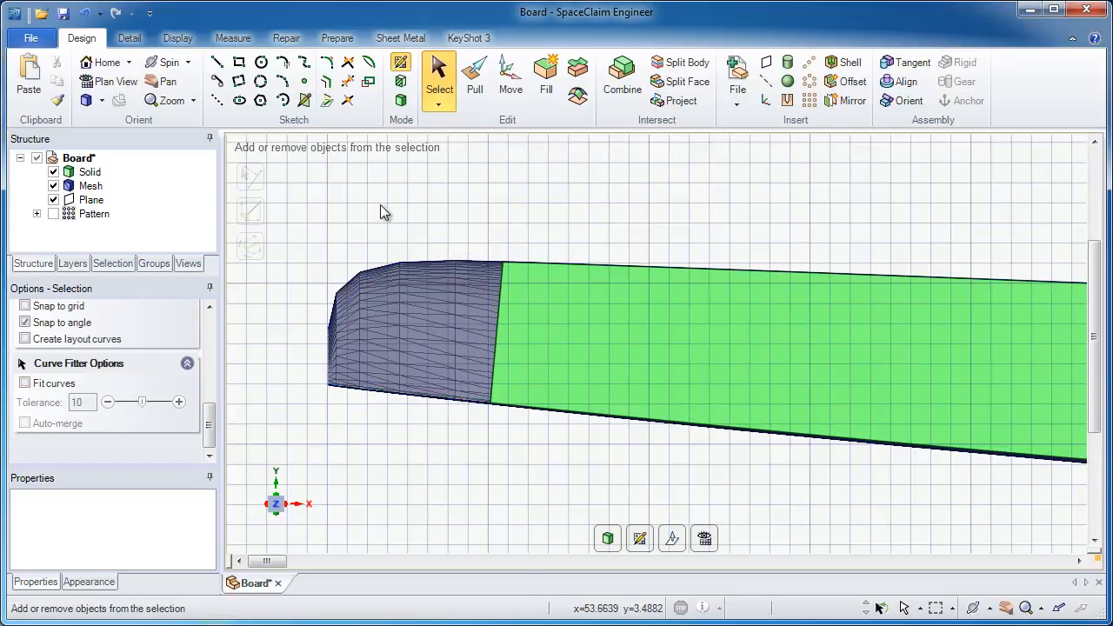
# - Sketch a vertical line from the lower corner of the mesh tip up past the top of the board
pyautogui.scroll(3, 394, 272)
pyautogui.keyDown('ctrl'); pyautogui.moveTo(394, 271); pyautogui.dragTo(450, 258, button='middle'); pyautogui.keyUp('ctrl')
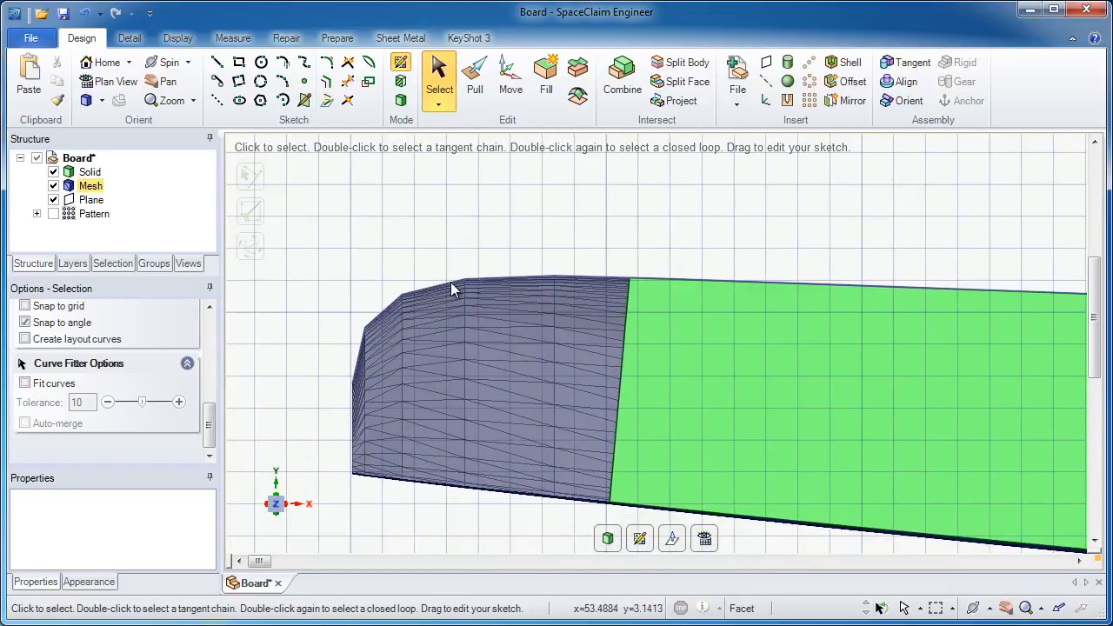
pyautogui.click(216, 62)
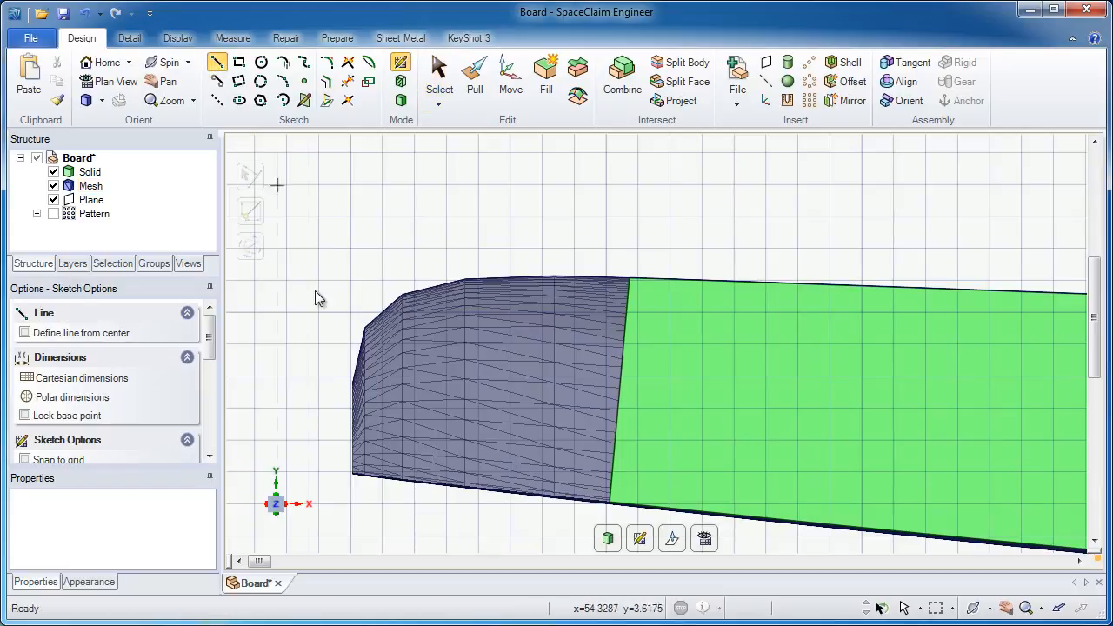
pyautogui.click(351, 474)
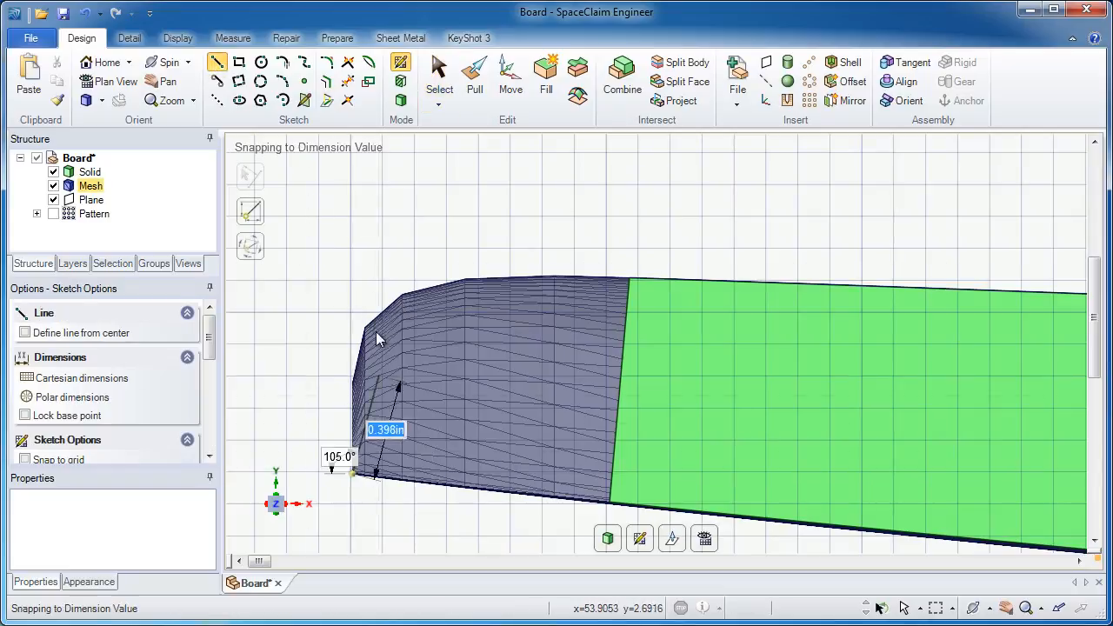
pyautogui.click(352, 205)
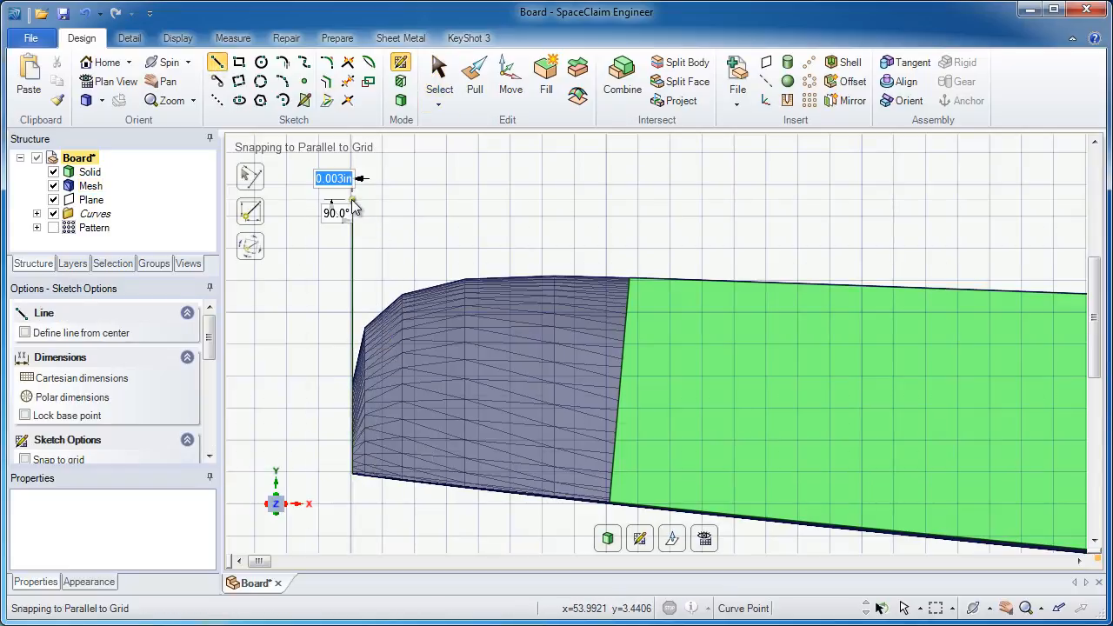
# - Sketch a line from the solid's upper end corner towards the tip, tangent to the board's top edge, stopping short of the vertical line
pyautogui.click(217, 62)
pyautogui.click(628, 278)
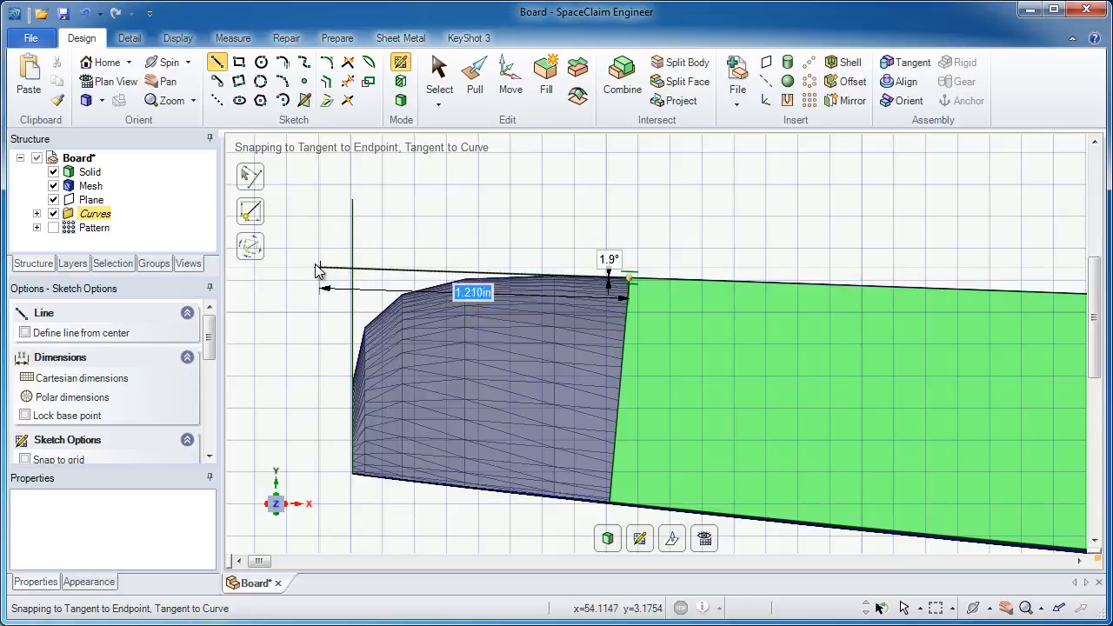
pyautogui.click(371, 272)
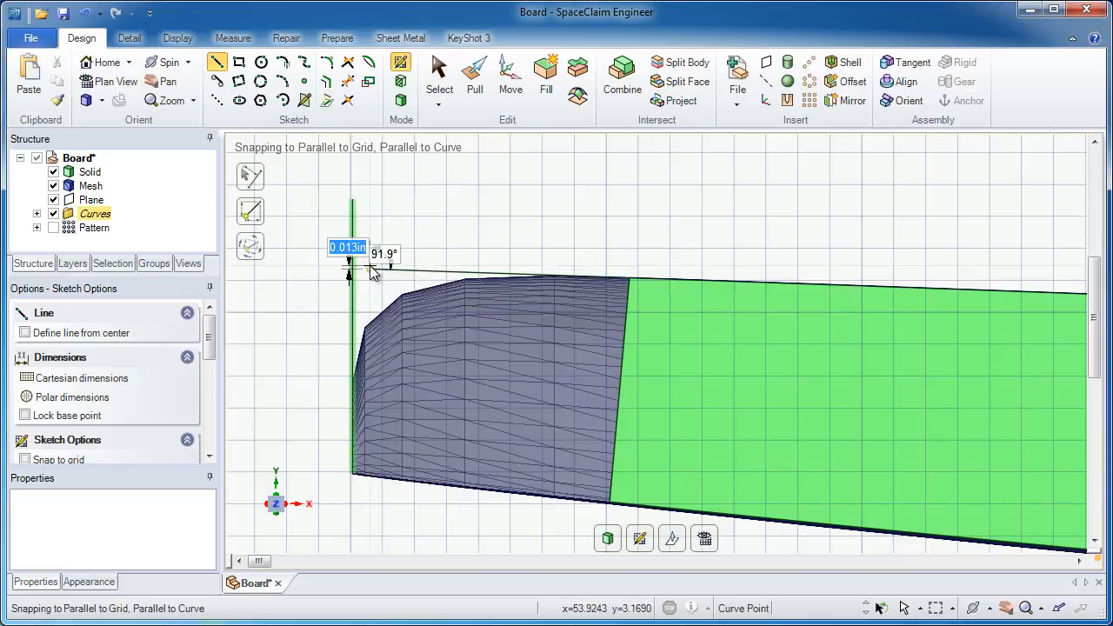
# - Sketch a spline from the tangent line along the mesh tip outline to the vertical line, about 0.765 in wide and 0.511 in high
pyautogui.click(304, 61)
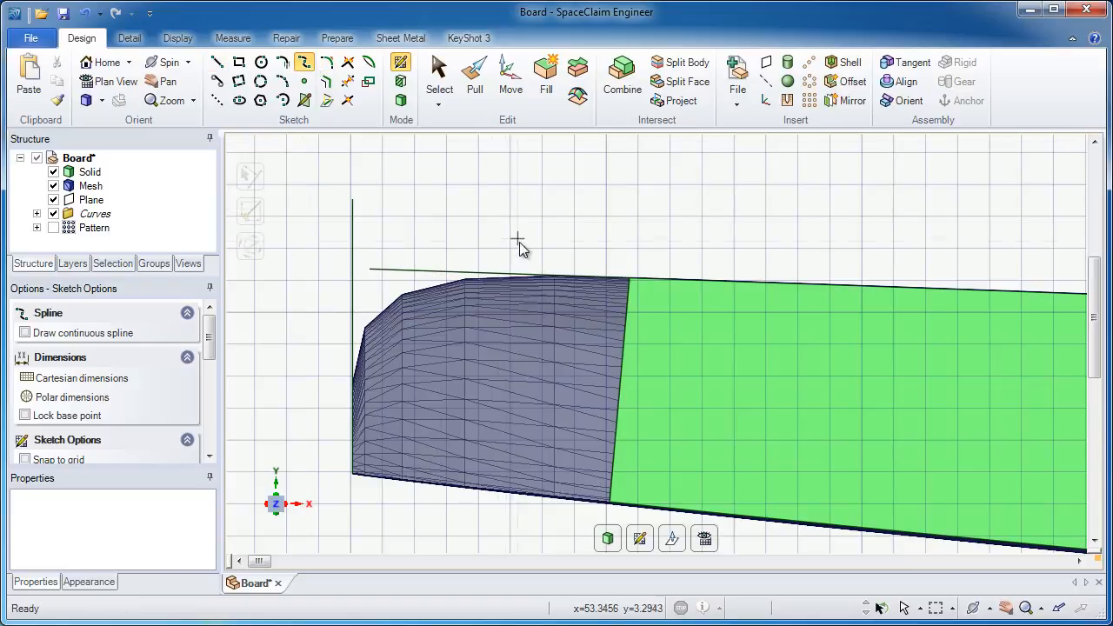
pyautogui.click(548, 275)
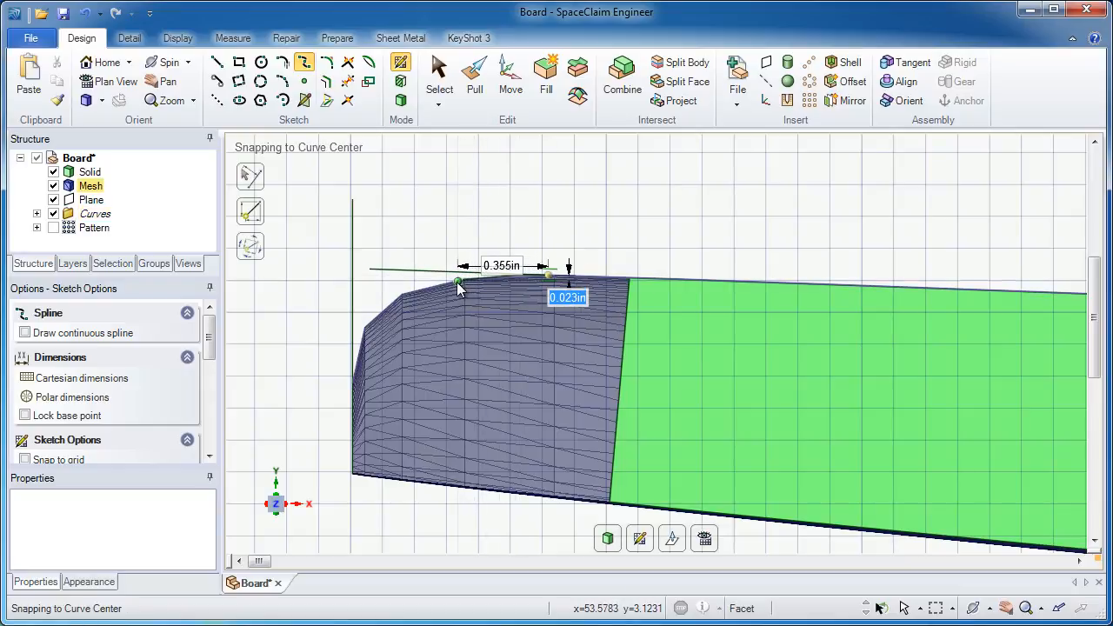
pyautogui.click(457, 282)
pyautogui.click(410, 292)
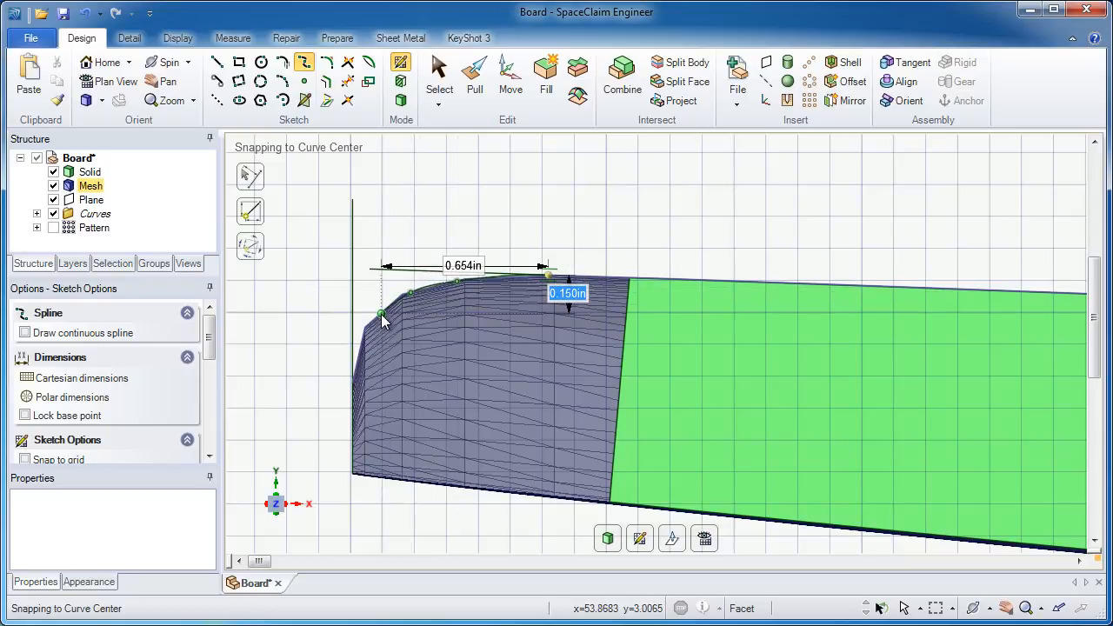
pyautogui.click(380, 314)
pyautogui.click(361, 342)
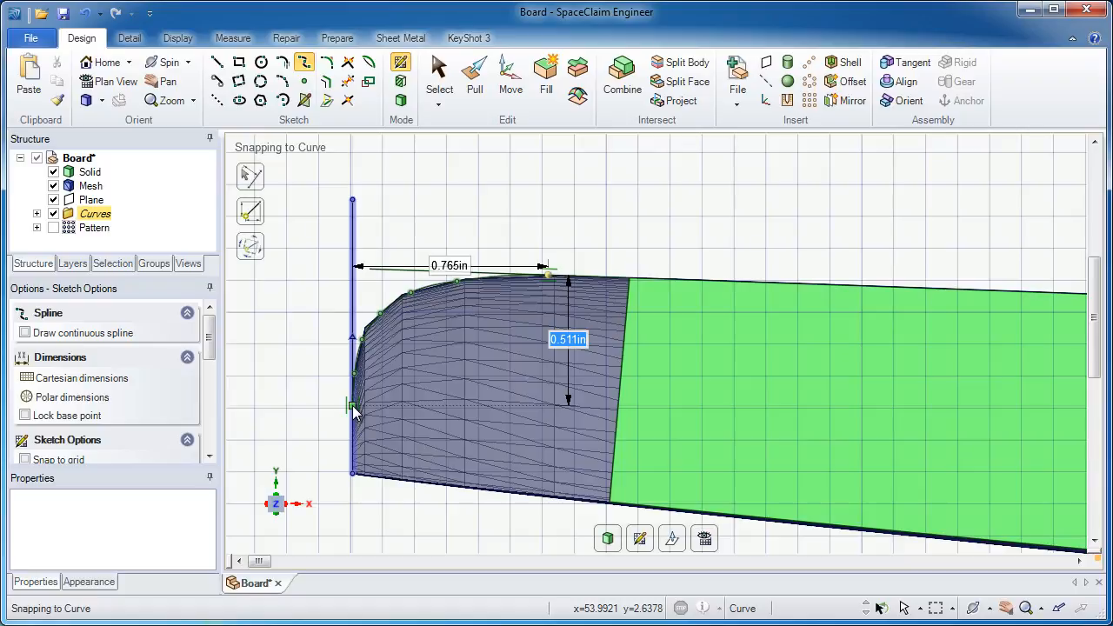
pyautogui.doubleClick(353, 402)
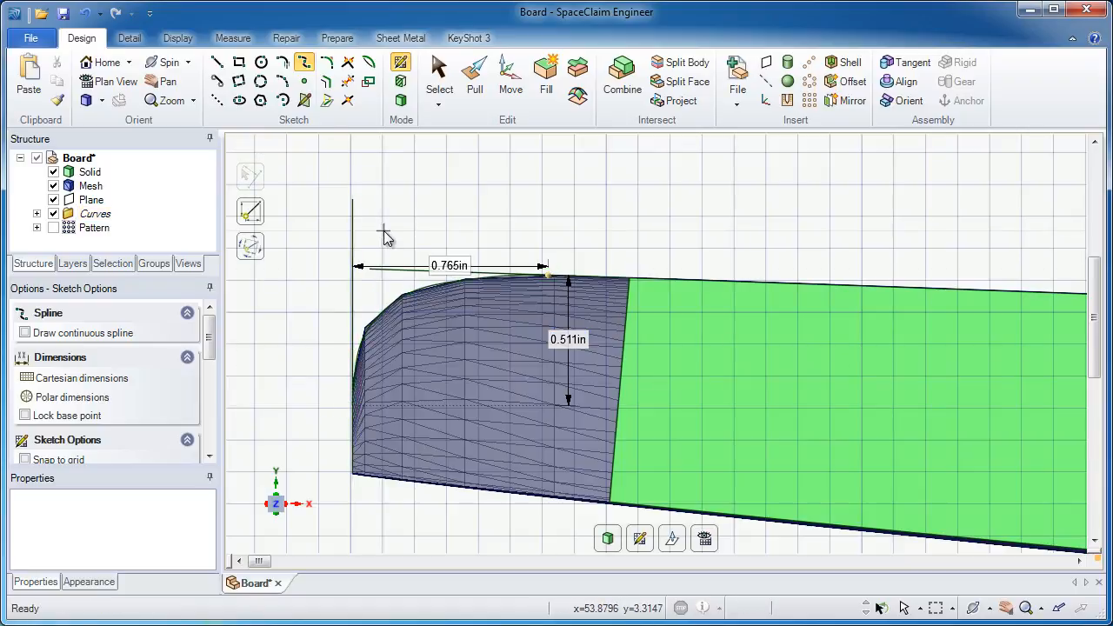
# - Trim away the excess ends of the tangent line and the vertical line beyond the spline
pyautogui.click(348, 82)
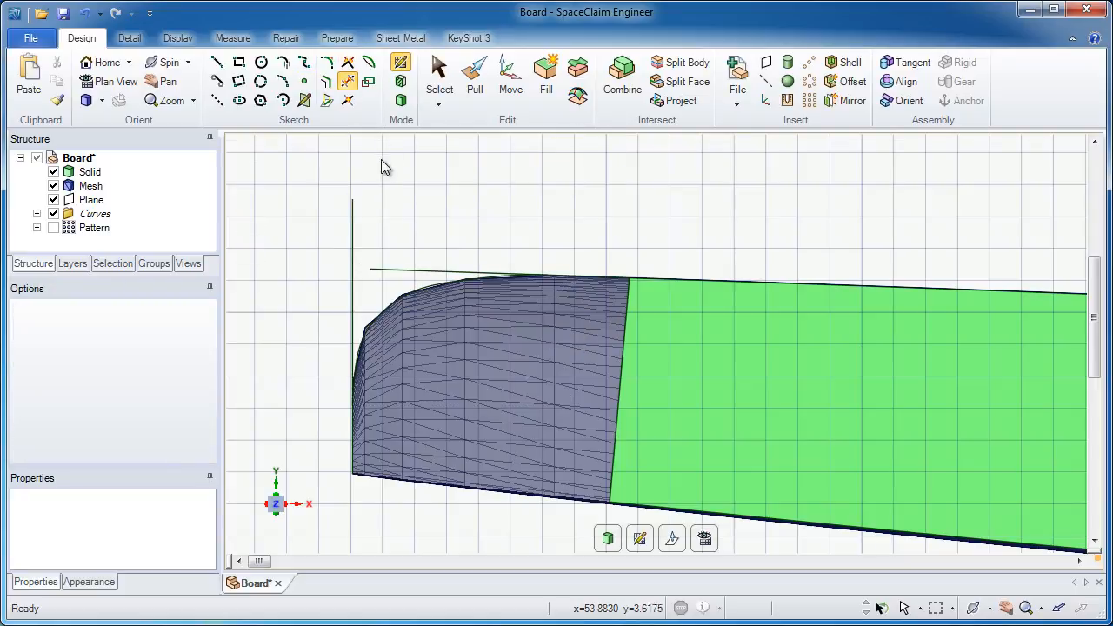
pyautogui.click(398, 268)
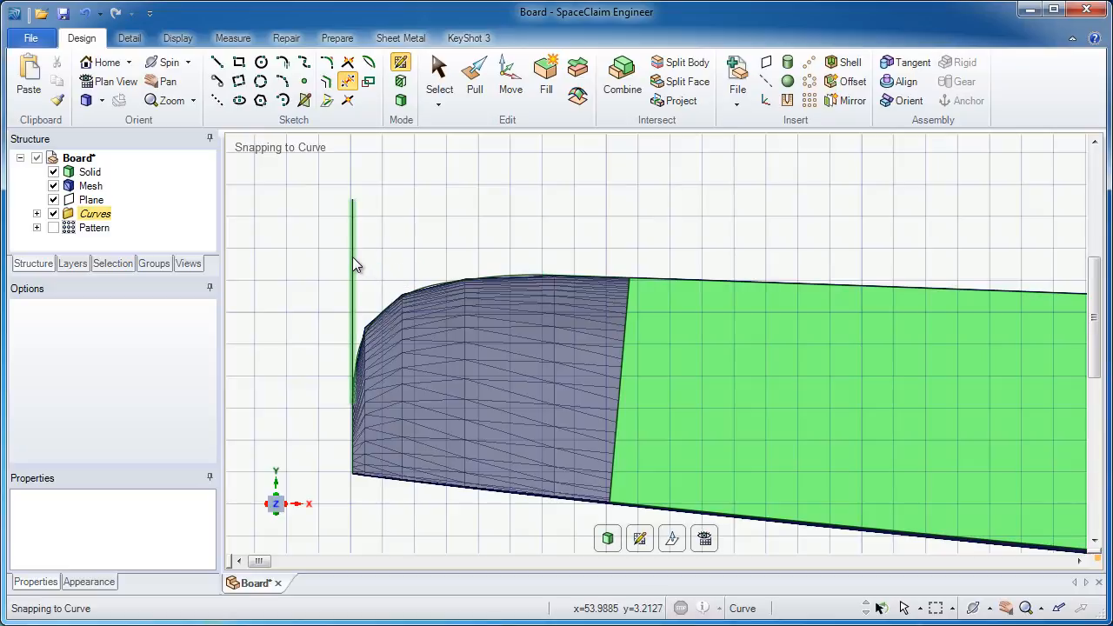
pyautogui.click(352, 256)
# - Return from sketch mode to 3D mode and hide the Mesh to expose the solid and tip curves
pyautogui.moveTo(399, 272)
pyautogui.mouseDown(button='middle')
pyautogui.moveTo(440, 256)
pyautogui.moveTo(492, 281)
pyautogui.moveTo(415, 239)
pyautogui.mouseUp(button='middle')
pyautogui.click(400, 100)
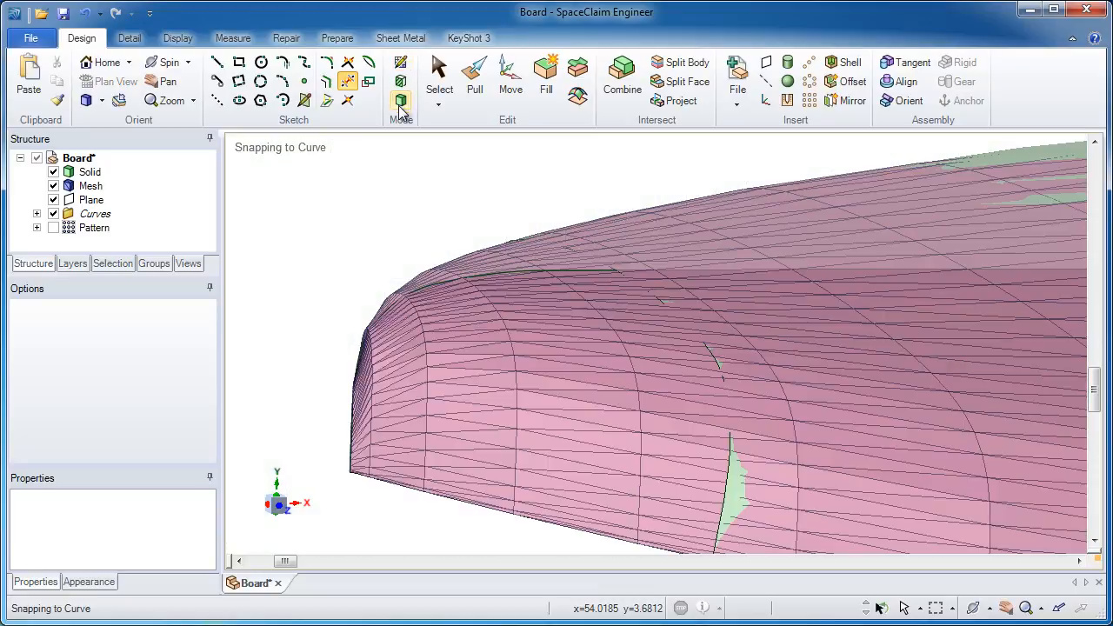
pyautogui.click(53, 186)
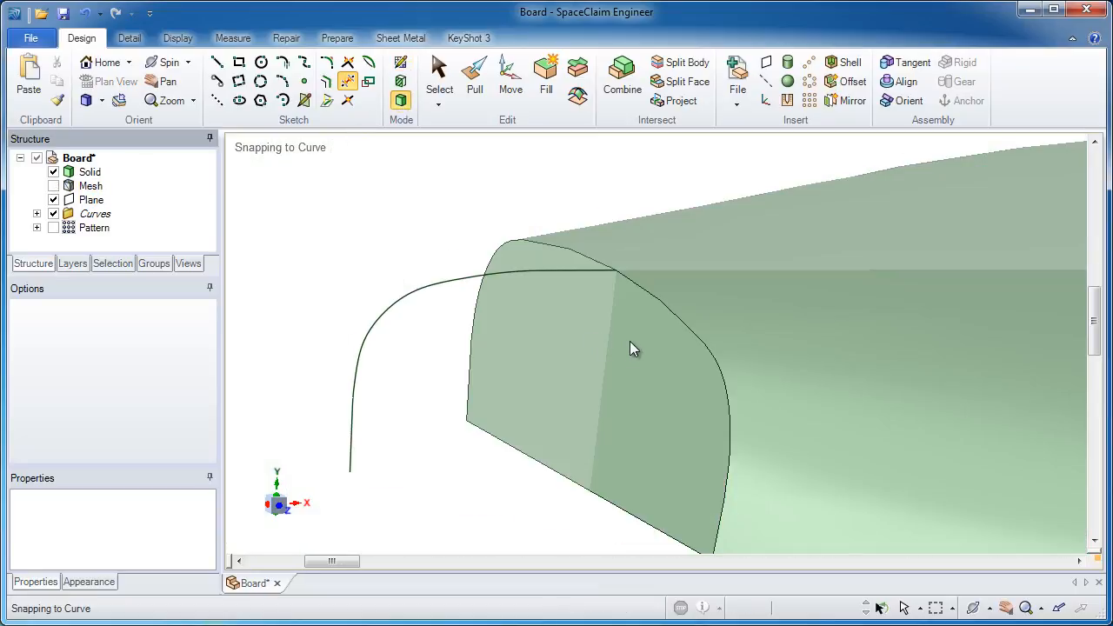
pyautogui.moveTo(628, 329); pyautogui.dragTo(593, 265, button='middle')
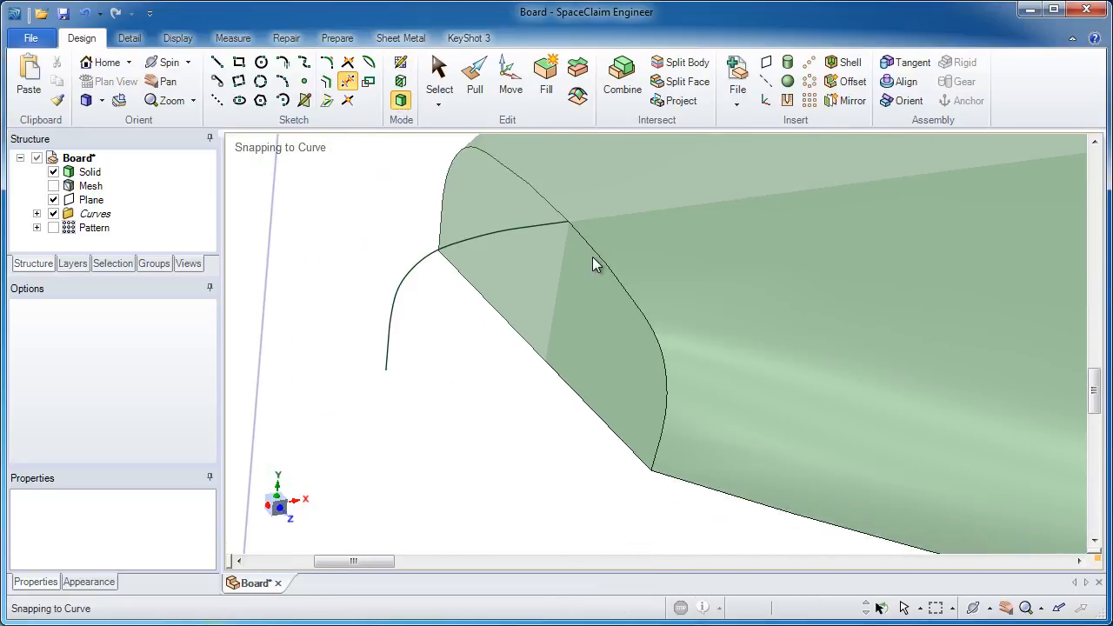
pyautogui.click(573, 224)
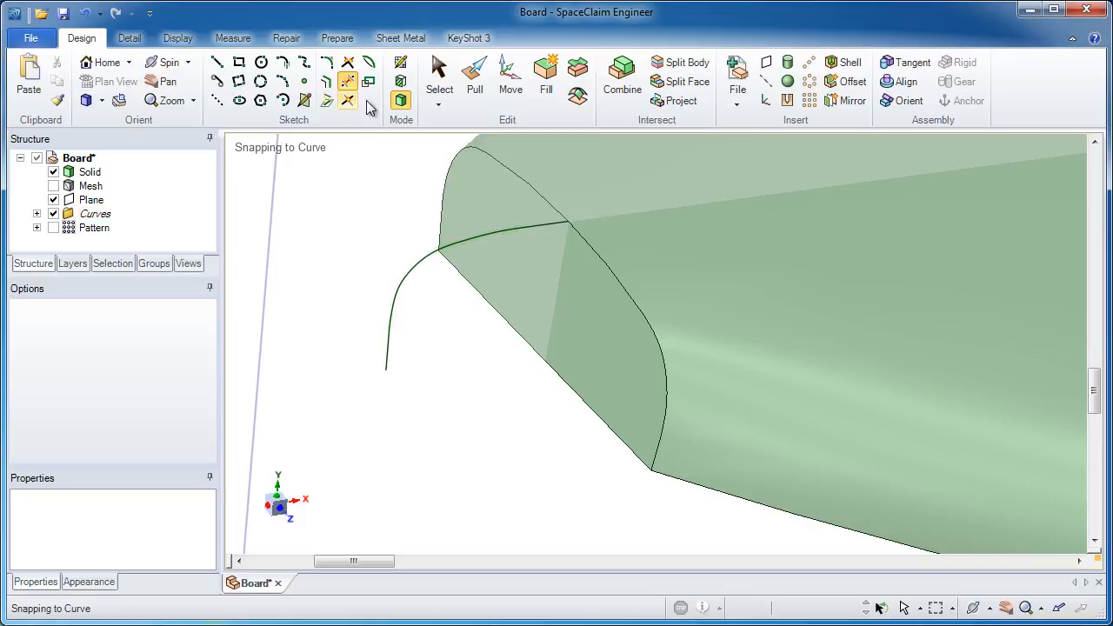
# - Fit the two lines and the spline of the tip profile into one spline with Fit Curves, using a maximum distance of 0.008in
pyautogui.click(438, 74)
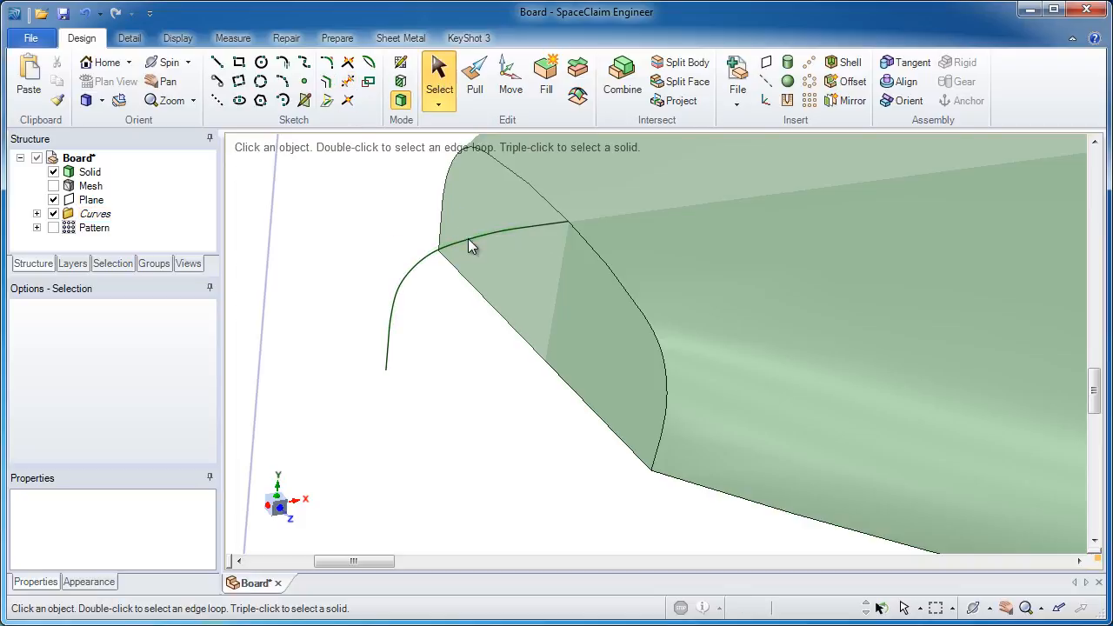
pyautogui.click(526, 227)
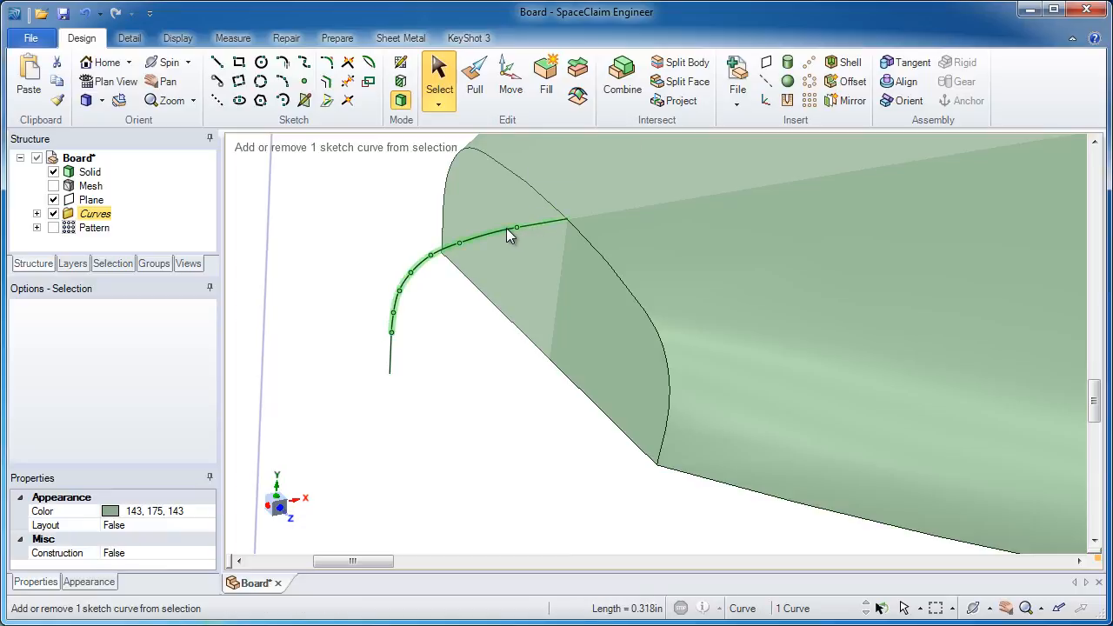
pyautogui.keyDown('ctrl'); pyautogui.click(506, 228); pyautogui.keyUp('ctrl')
pyautogui.keyDown('ctrl'); pyautogui.click(391, 352); pyautogui.keyUp('ctrl')
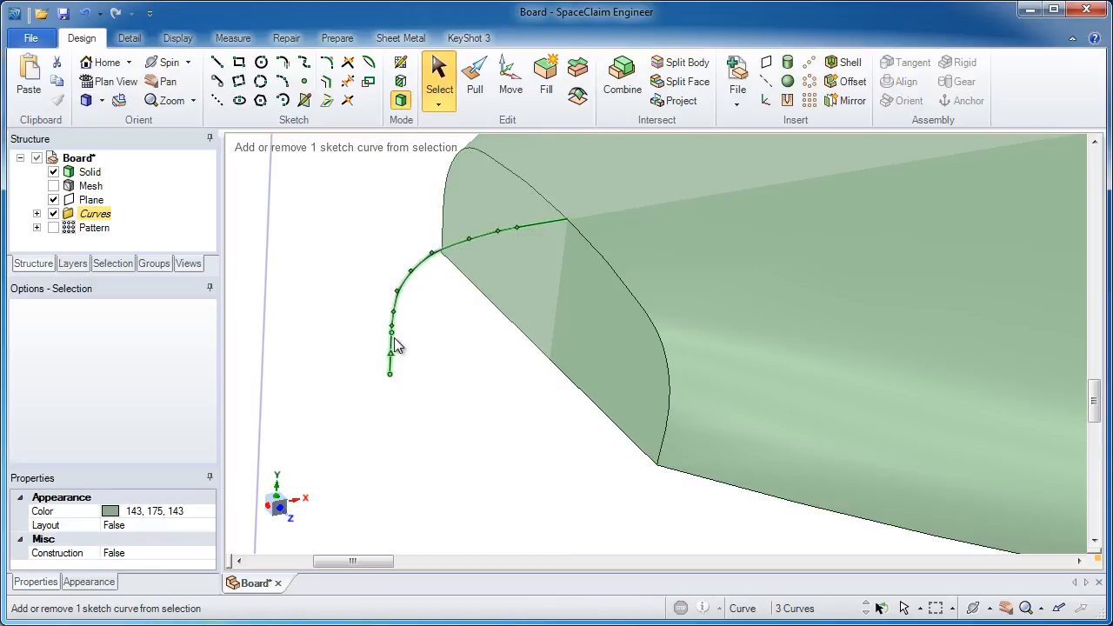
pyautogui.click(288, 39)
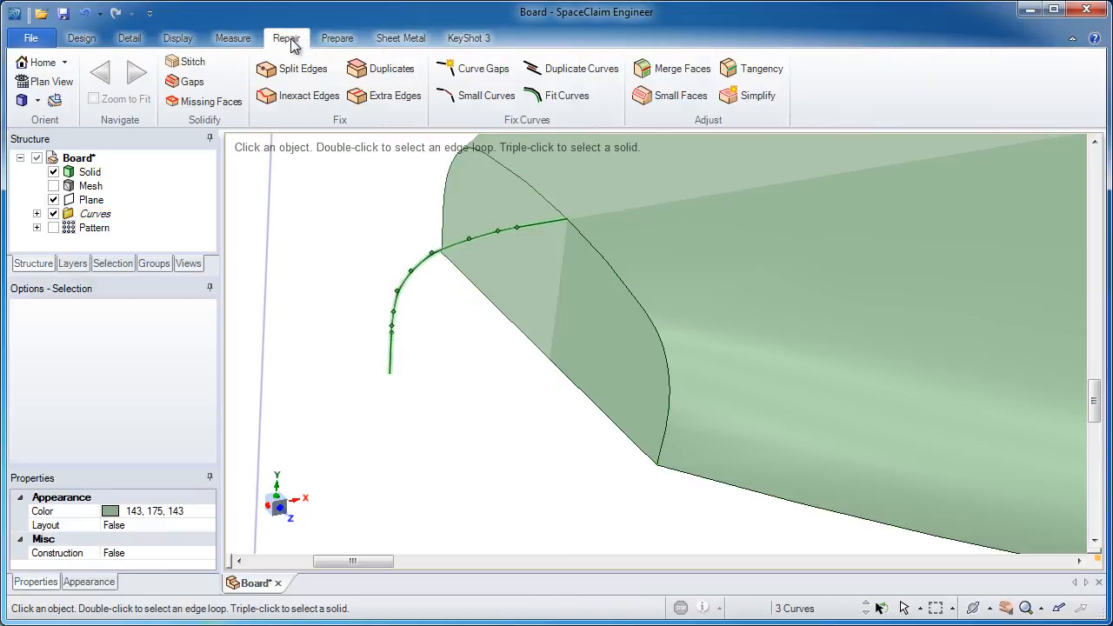
pyautogui.click(584, 98)
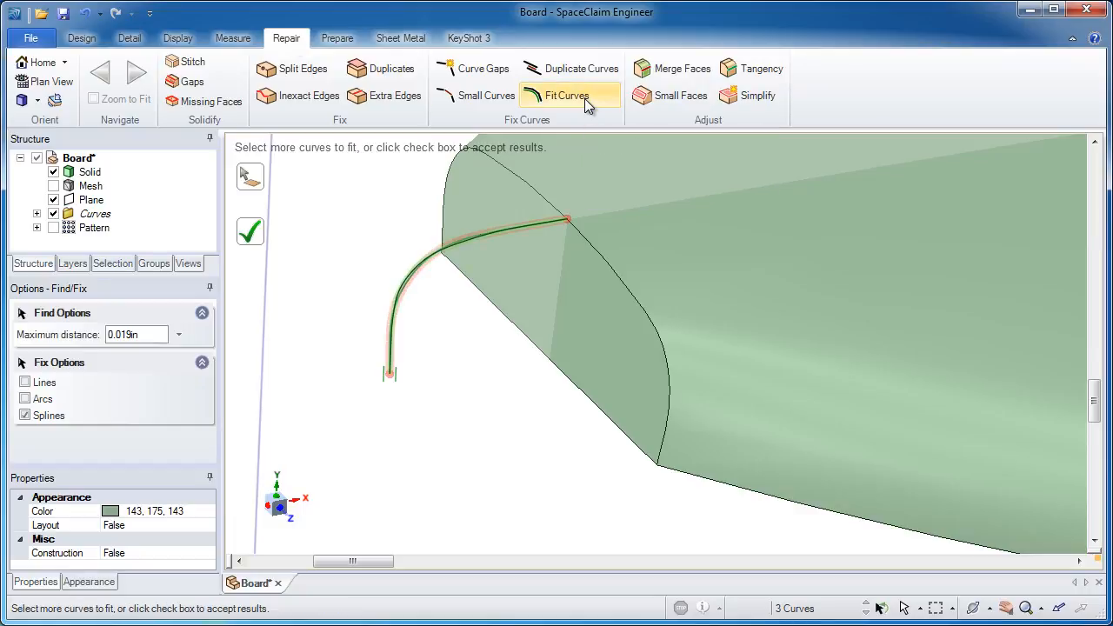
pyautogui.keyDown('ctrl'); pyautogui.moveTo(420, 301); pyautogui.dragTo(442, 408, button='middle'); pyautogui.keyUp('ctrl')
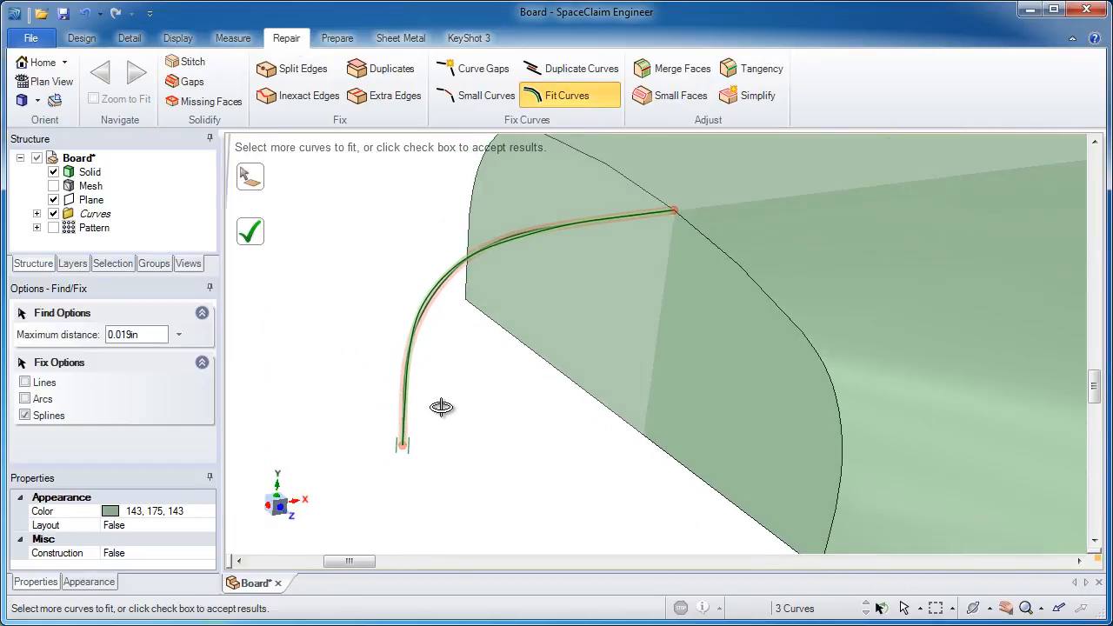
pyautogui.click(179, 336)
pyautogui.moveTo(179, 355); pyautogui.dragTo(130, 355)
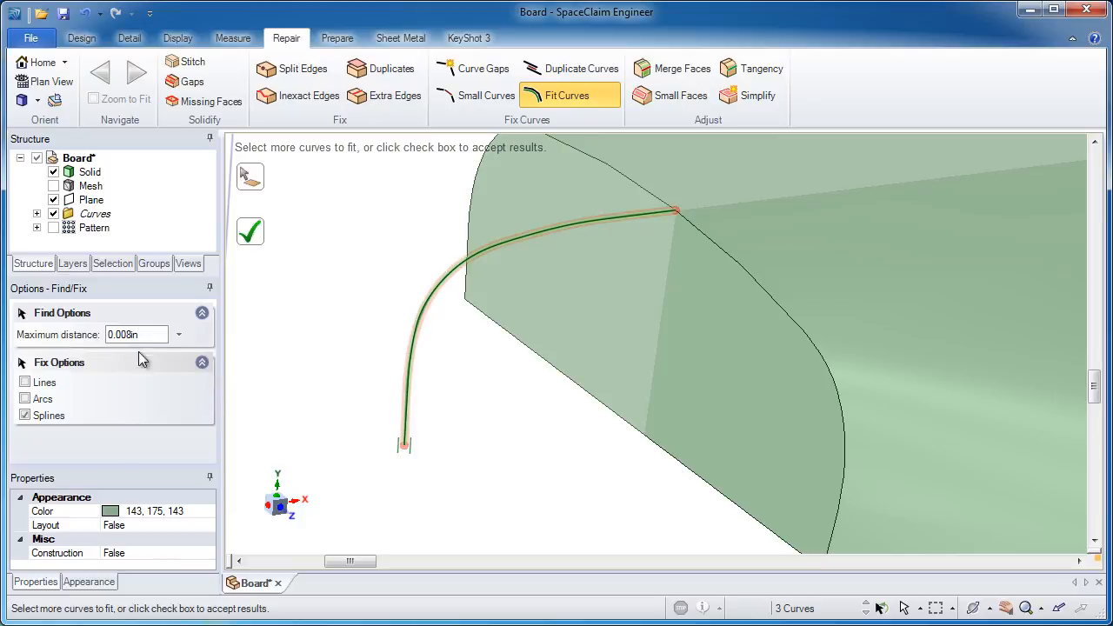
pyautogui.click(255, 237)
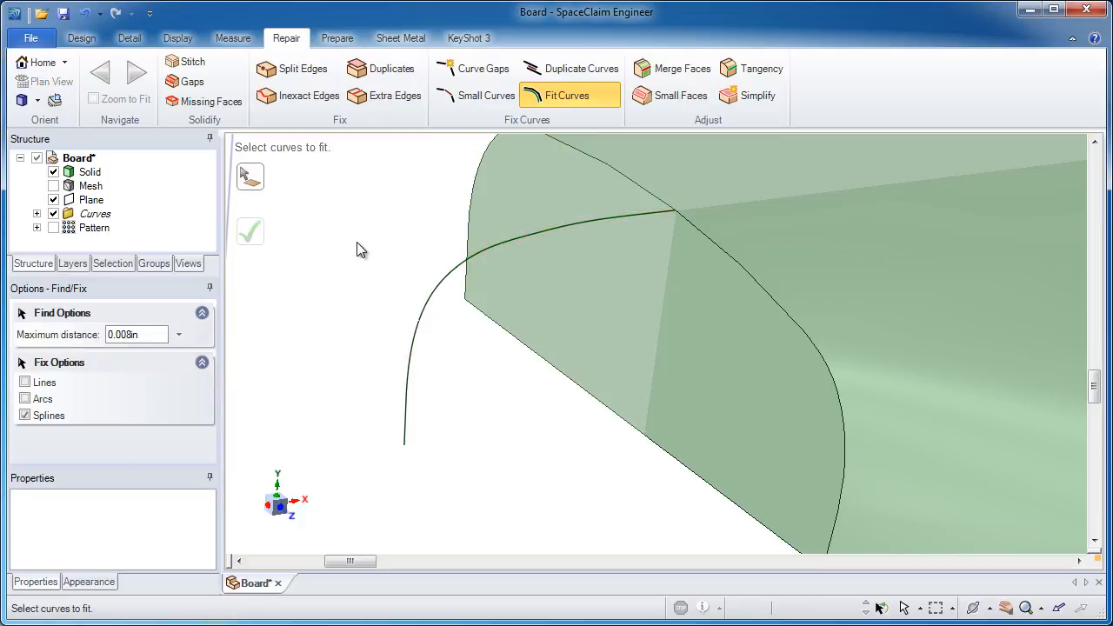
pyautogui.click(82, 37)
pyautogui.click(439, 76)
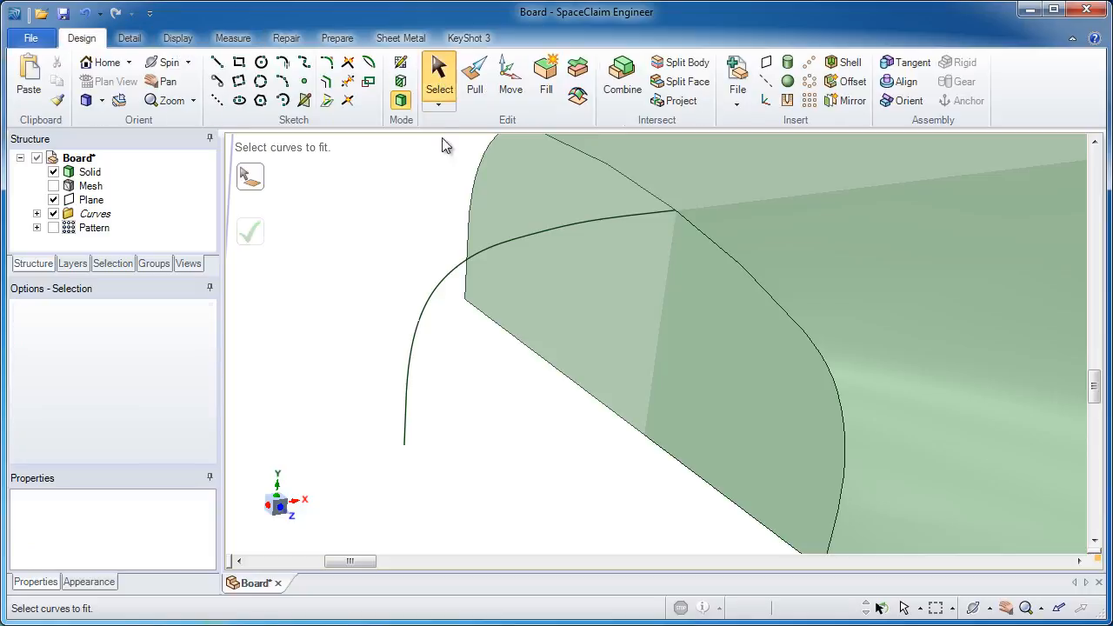
# - Split the board solid along the centre plane with Combine, then hide the far half of the solid
pyautogui.click(494, 246)
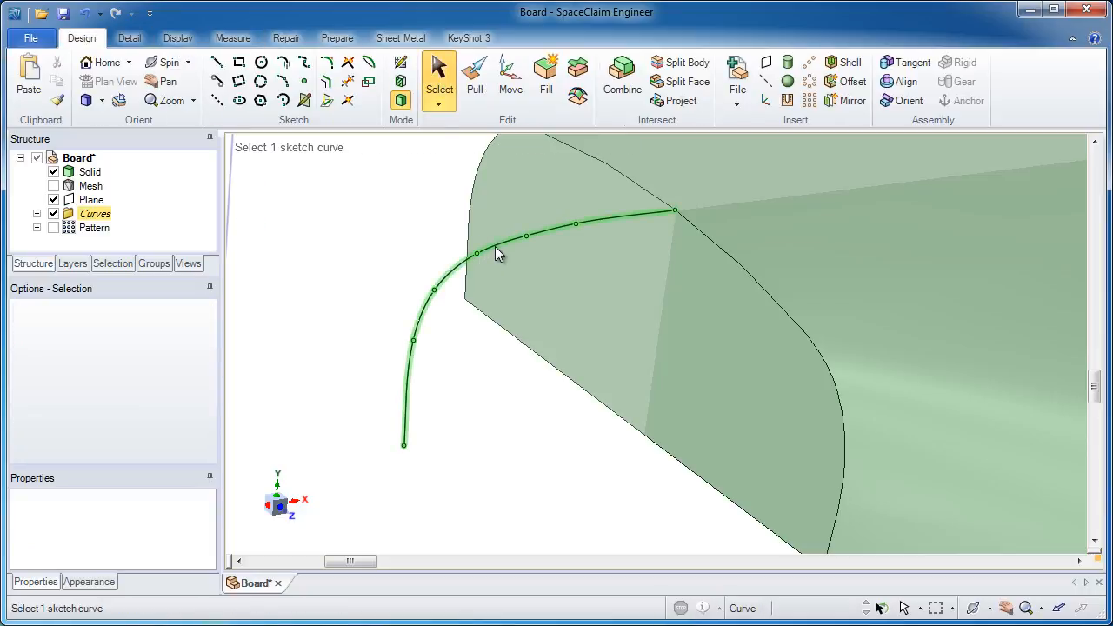
pyautogui.moveTo(494, 346); pyautogui.dragTo(463, 223, button='middle')
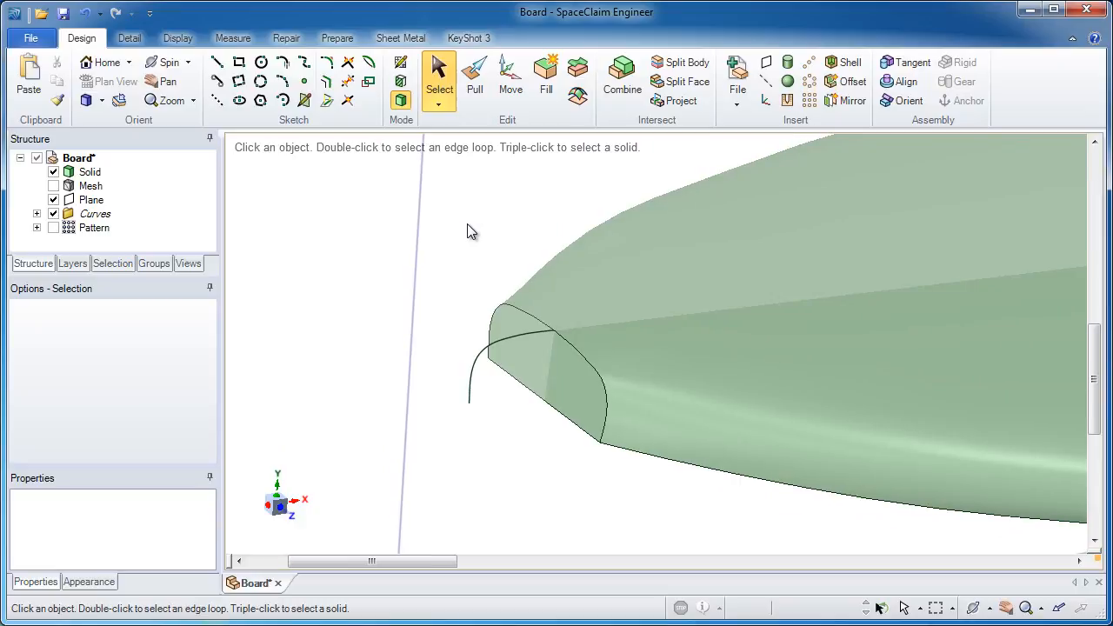
pyautogui.click(629, 103)
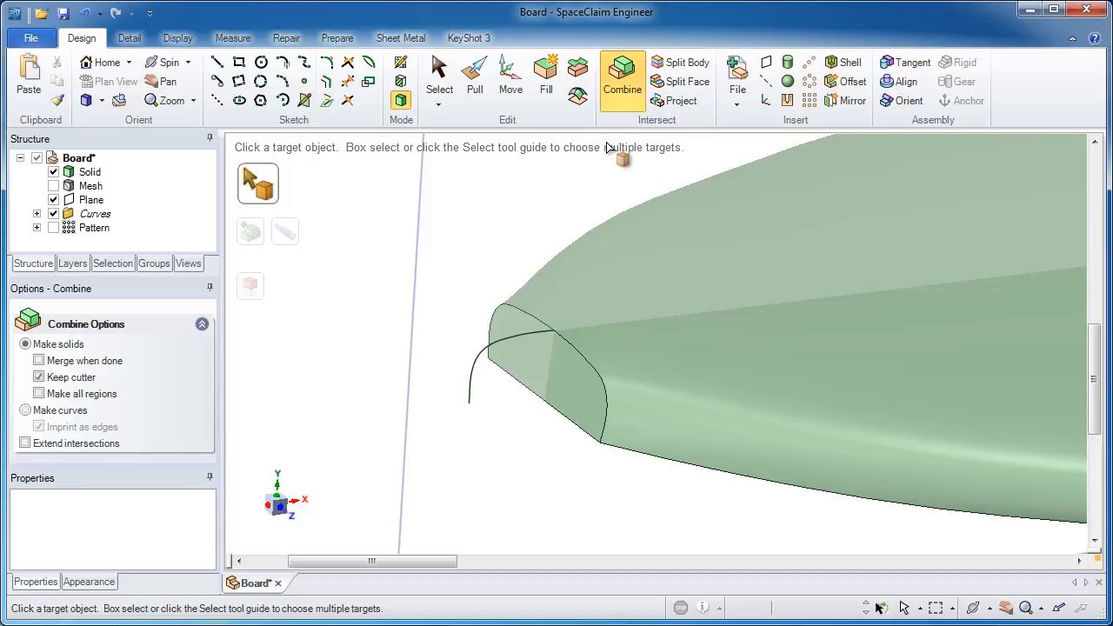
pyautogui.click(616, 232)
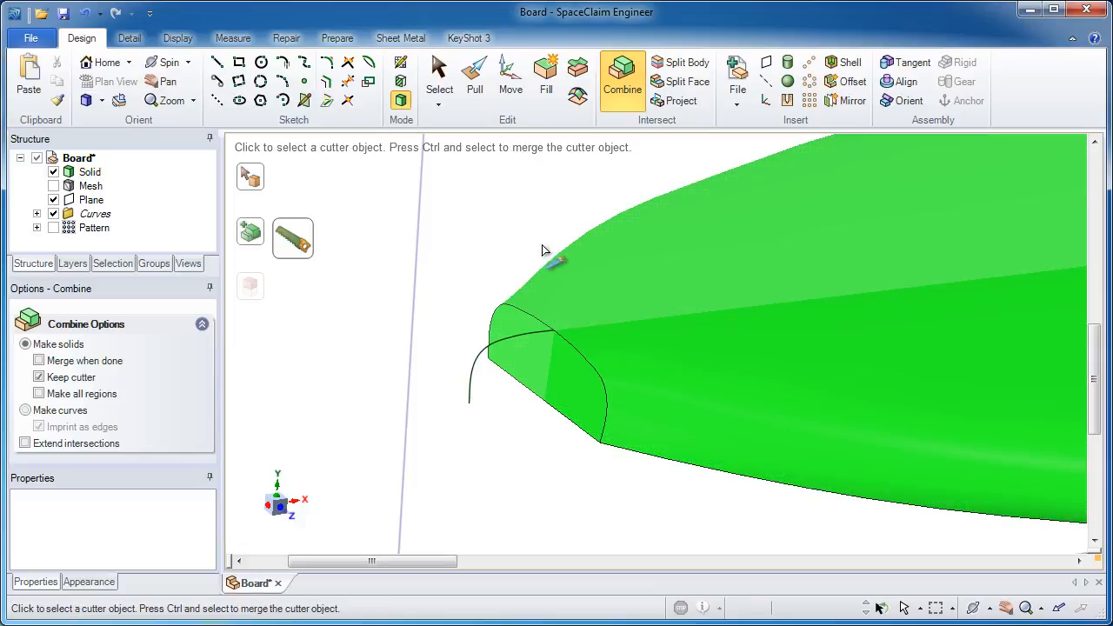
pyautogui.click(417, 265)
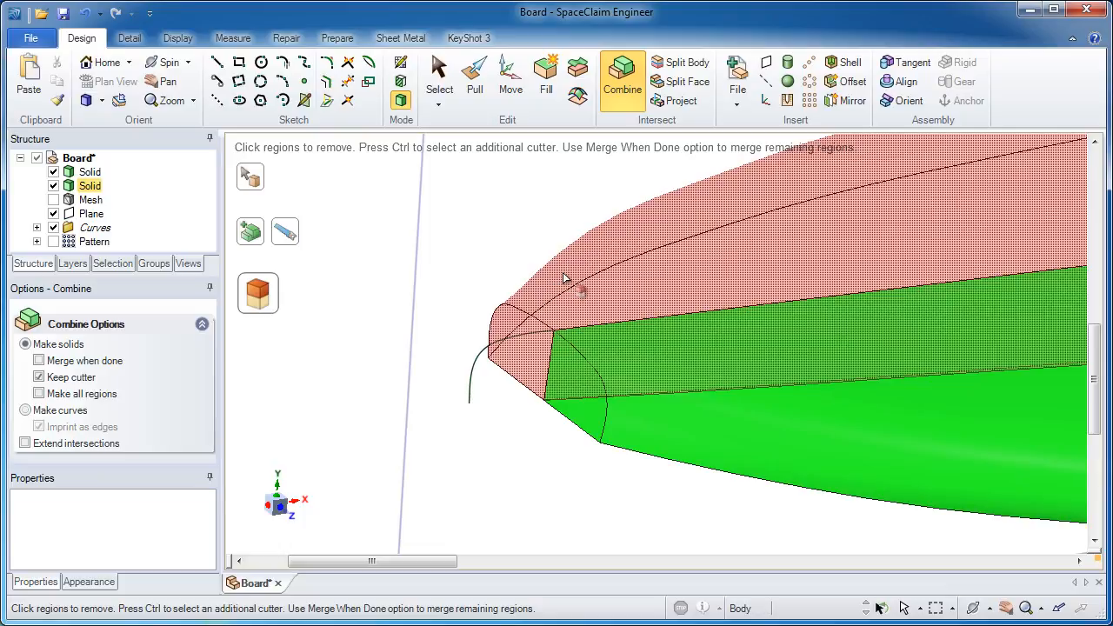
pyautogui.press('Escape')
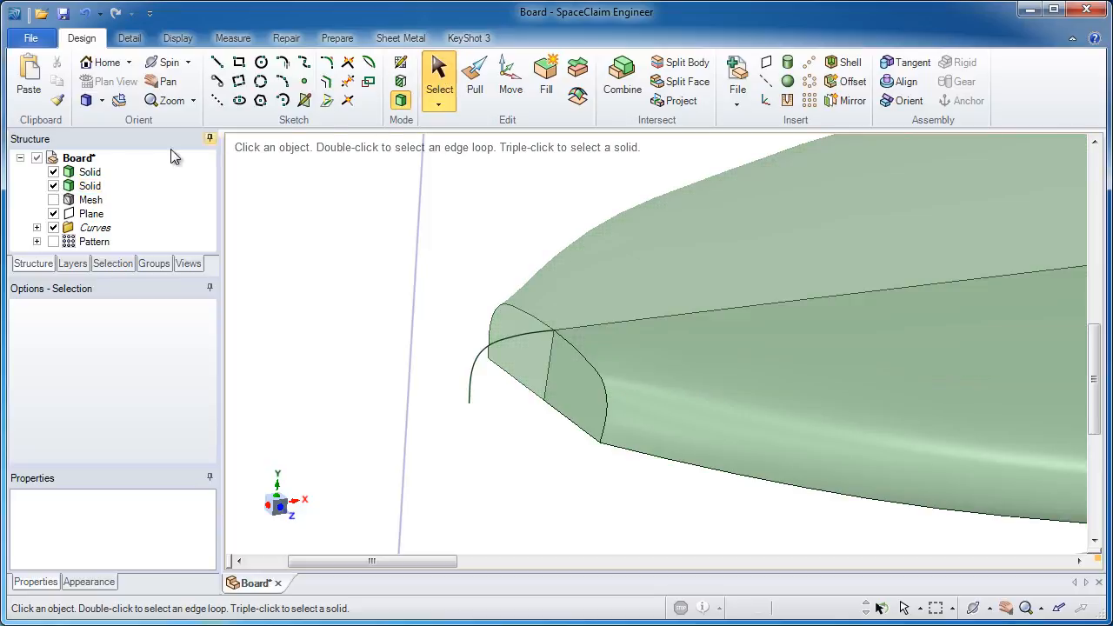
pyautogui.click(53, 186)
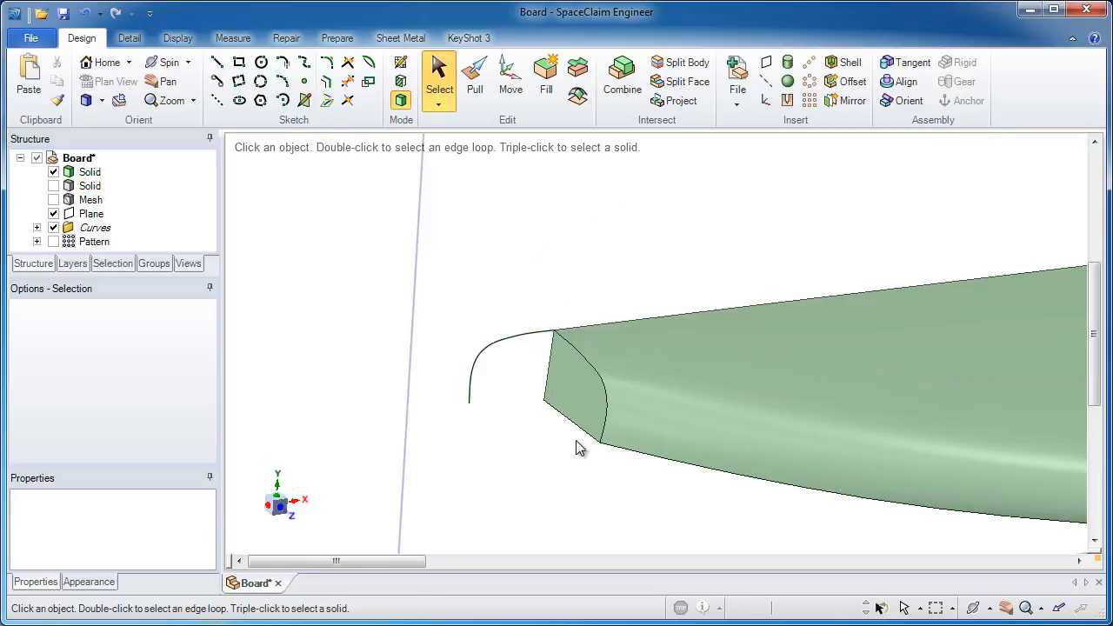
# - Try to blend a surface between the solid's curved end-face edge and the tip profile curve with Pull
pyautogui.scroll(2, 587, 398)
pyautogui.scroll(4, 588, 397)
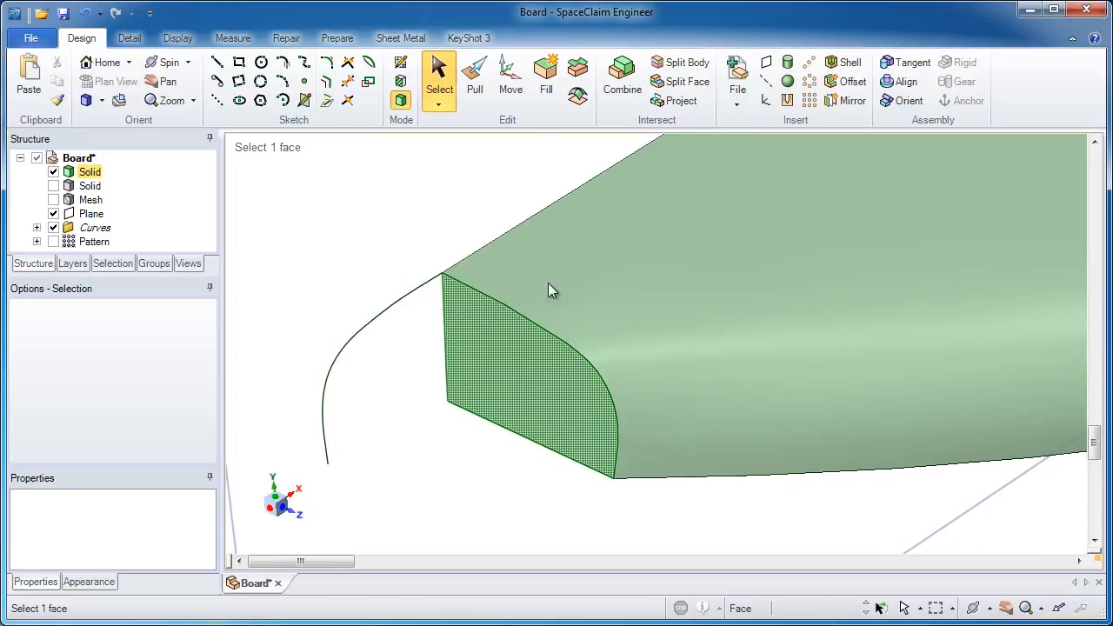
pyautogui.click(475, 80)
pyautogui.click(470, 290)
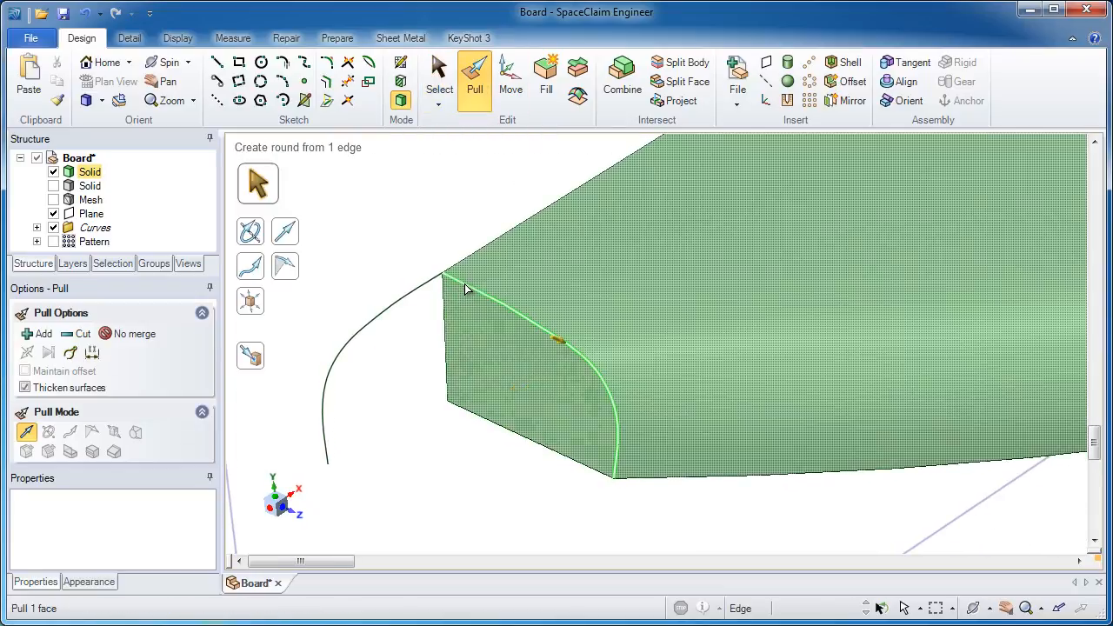
pyautogui.click(470, 290)
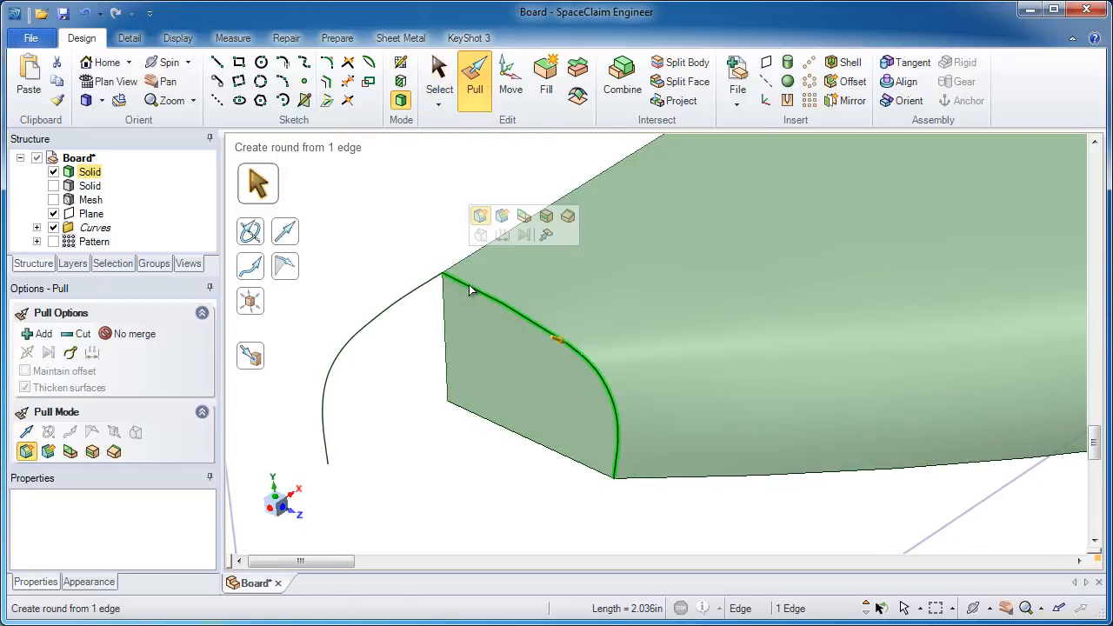
pyautogui.keyDown('ctrl'); pyautogui.click(425, 290); pyautogui.keyUp('ctrl')
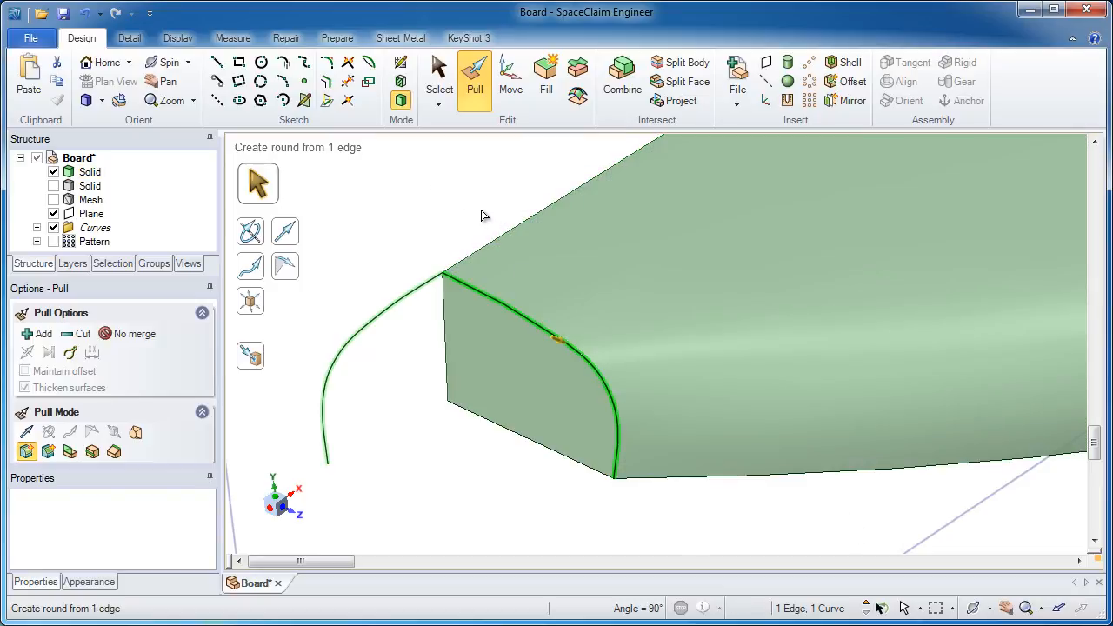
pyautogui.click(136, 432)
pyautogui.moveTo(509, 363)
pyautogui.mouseDown(button='middle')
pyautogui.moveTo(505, 434)
pyautogui.moveTo(531, 519)
pyautogui.moveTo(527, 360)
pyautogui.moveTo(460, 308)
pyautogui.mouseUp(button='middle')
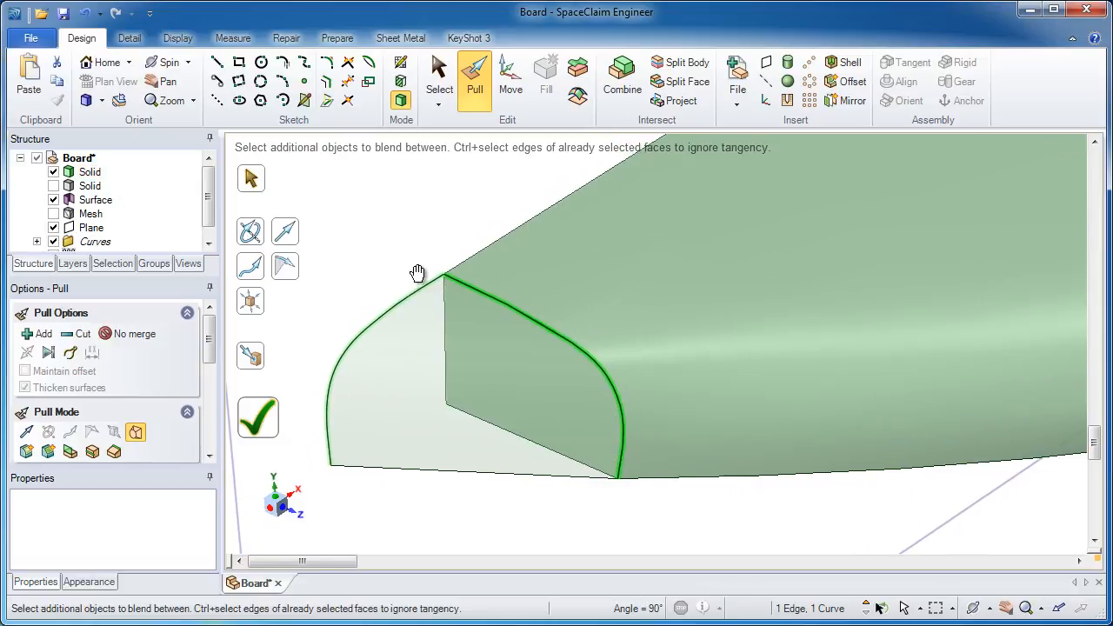
pyautogui.press('Escape')
# - Show the Mesh and start a sketch on the centre Plane
pyautogui.click(62, 213)
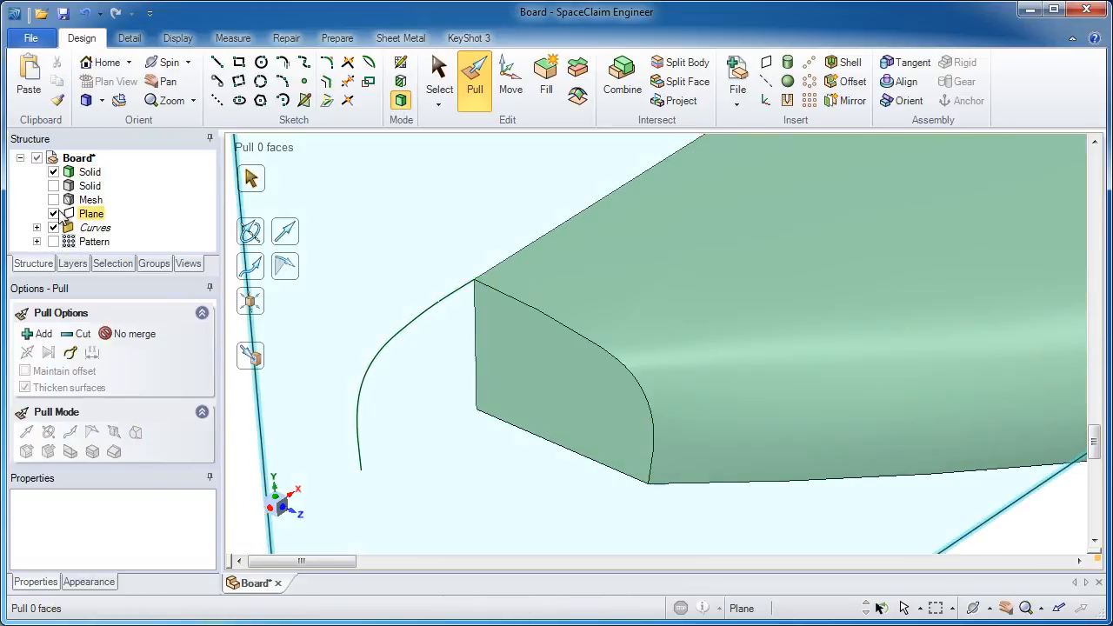
pyautogui.click(53, 199)
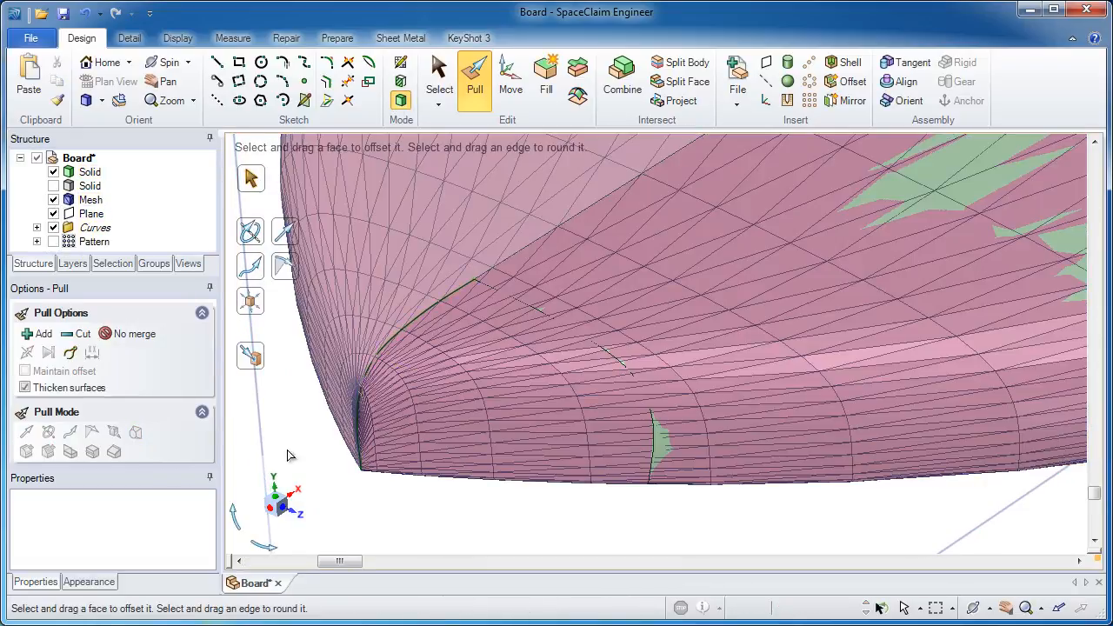
pyautogui.click(258, 424)
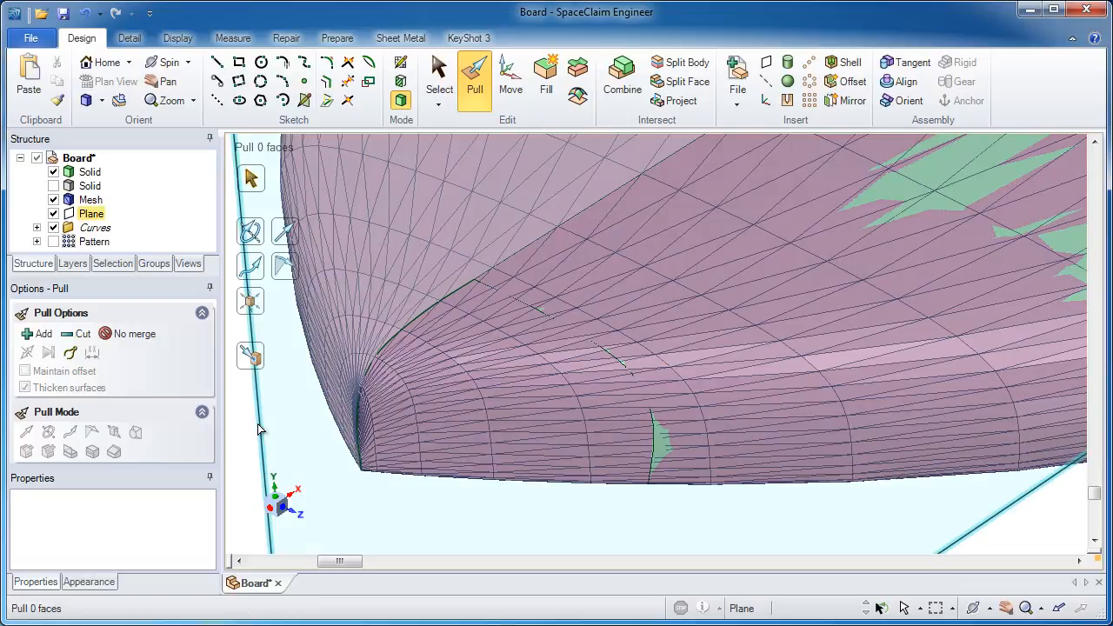
pyautogui.click(400, 64)
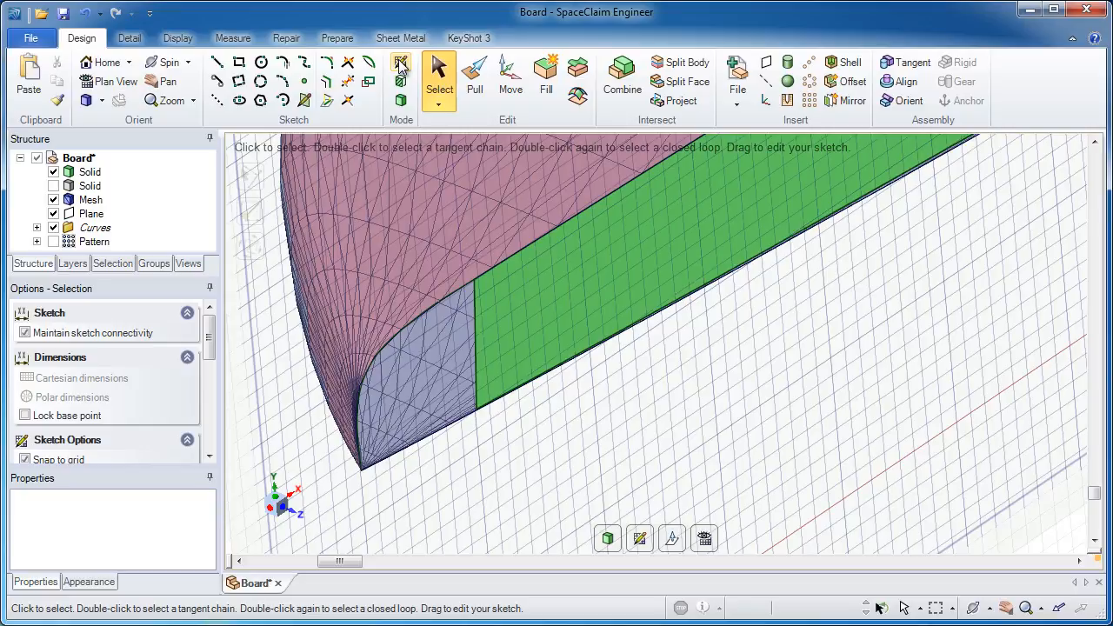
# - Move the sketch grid to the lower end of the tip curve, rotate it 90° to lie horizontal, and raise it partway up the tip
pyautogui.click(673, 540)
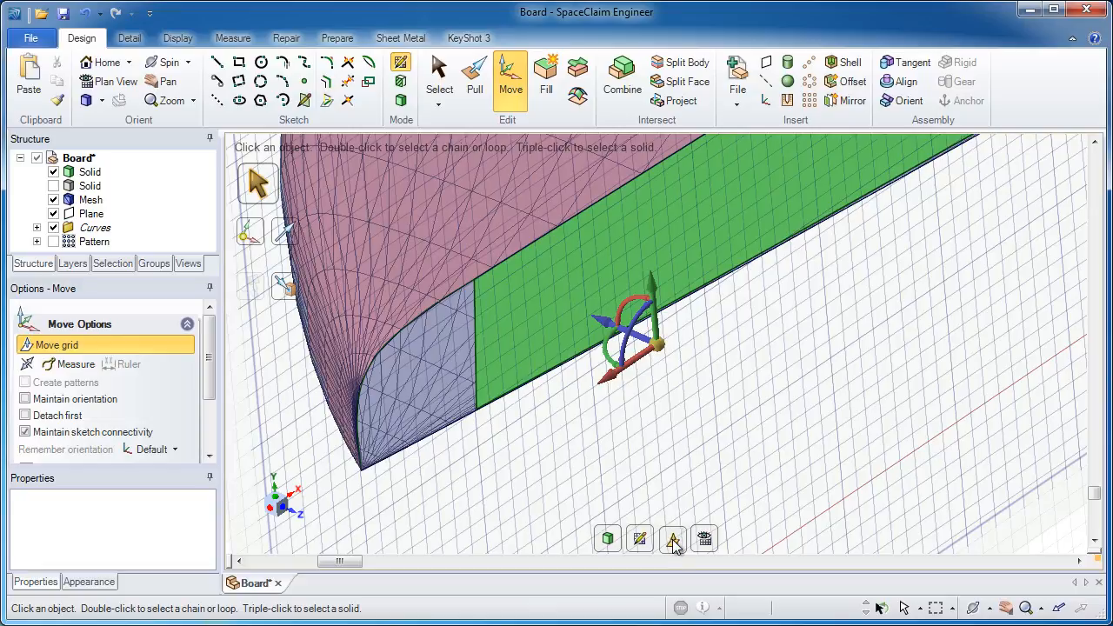
pyautogui.moveTo(659, 356); pyautogui.dragTo(561, 368)
pyautogui.moveTo(404, 409); pyautogui.dragTo(366, 474)
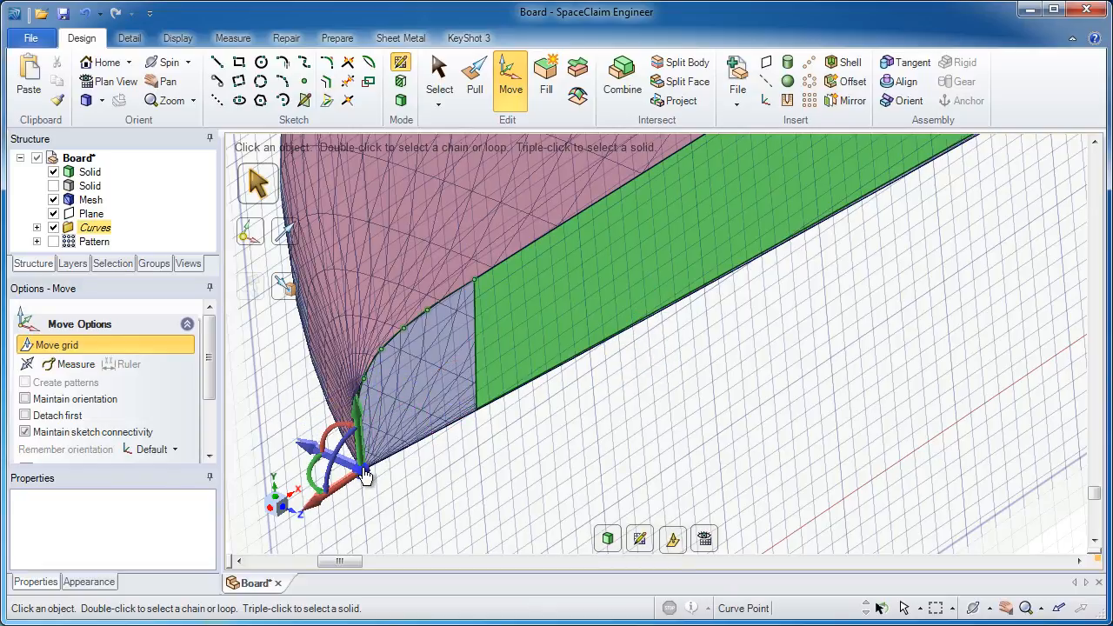
pyautogui.click(328, 439)
pyautogui.write('90')
pyautogui.press('Return')
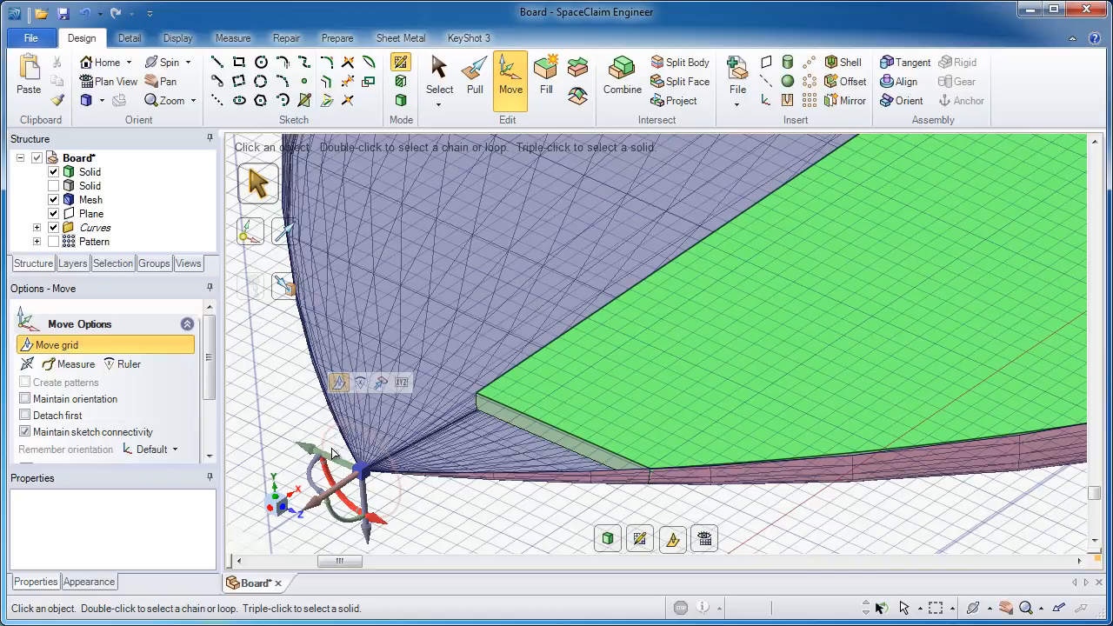
pyautogui.moveTo(362, 495); pyautogui.dragTo(381, 417)
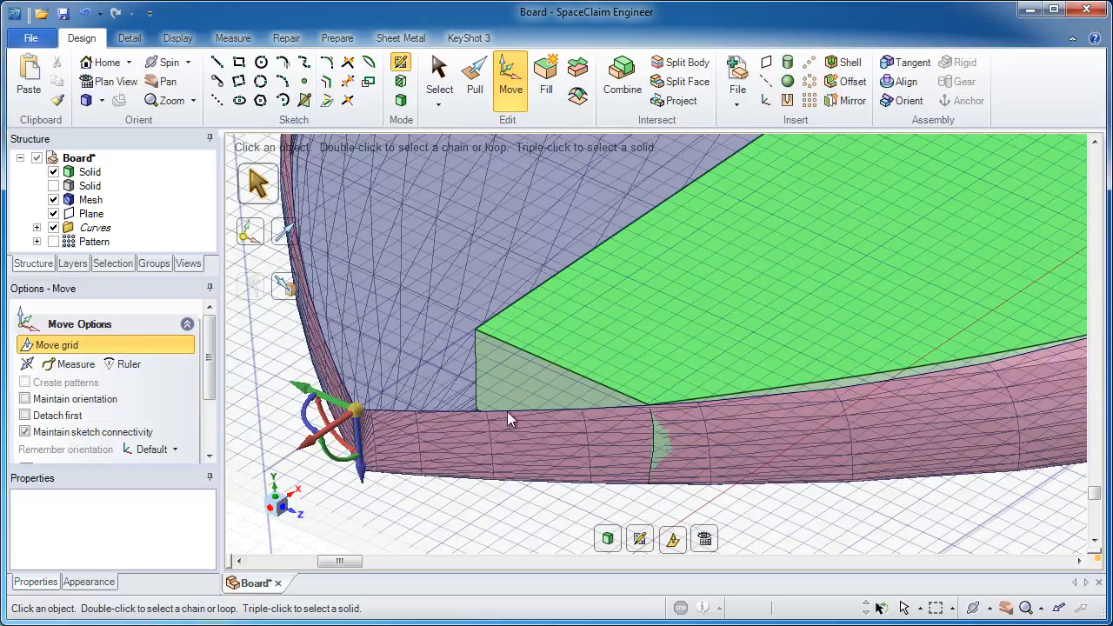
# - Sketch a spline from the tip curve through the mesh outline to the solid's end edge, about 1.381 by 1.039 in, and return to 3D mode
pyautogui.click(54, 199)
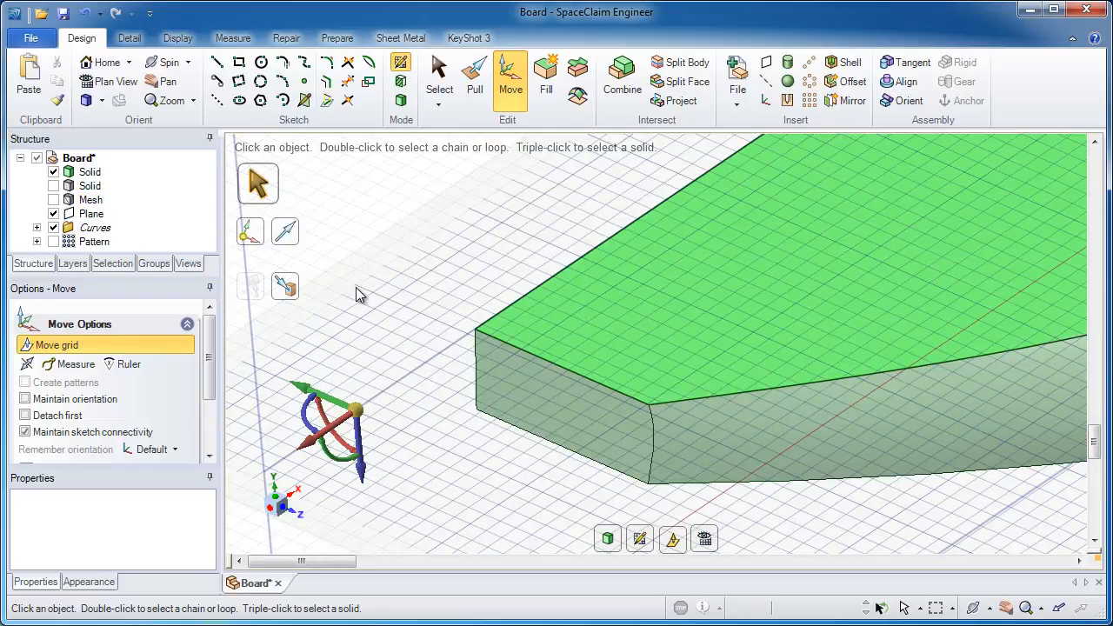
pyautogui.click(438, 73)
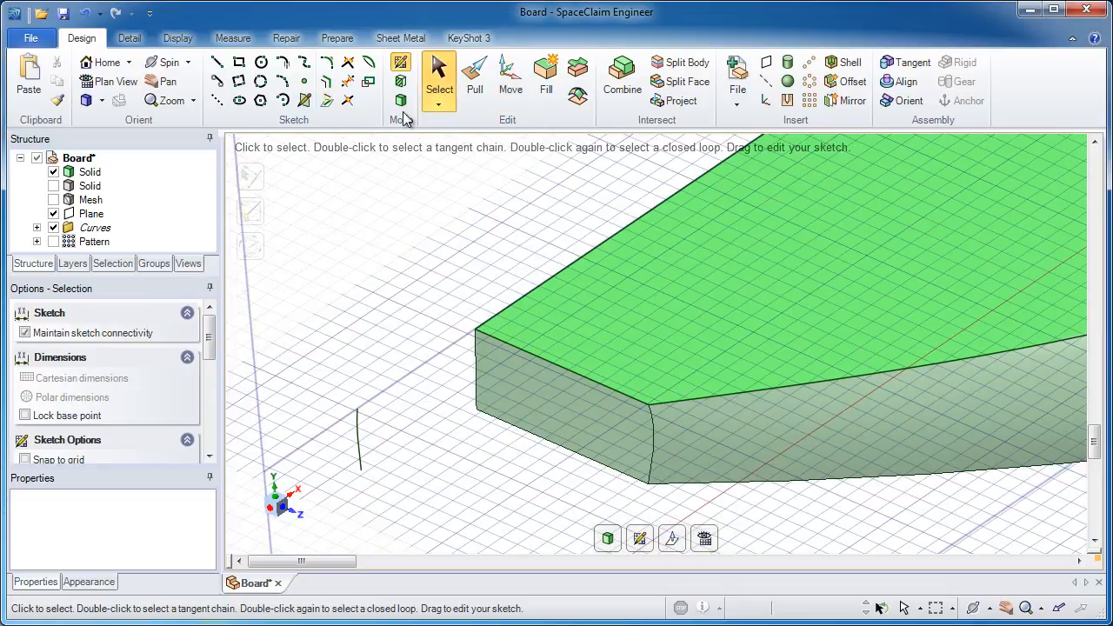
pyautogui.click(307, 68)
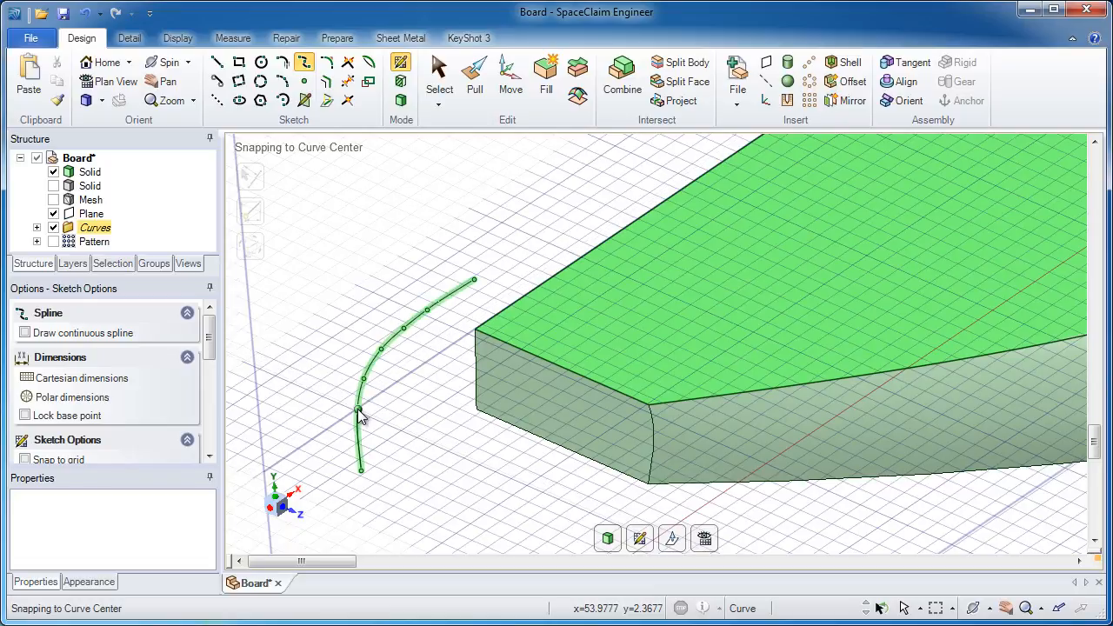
pyautogui.click(357, 409)
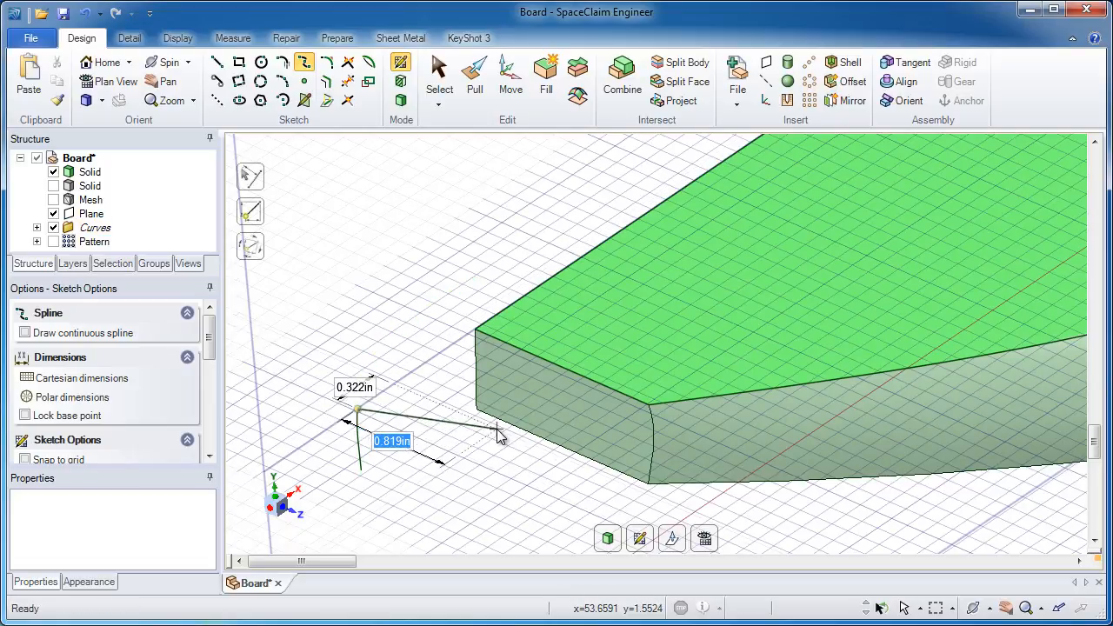
pyautogui.click(53, 199)
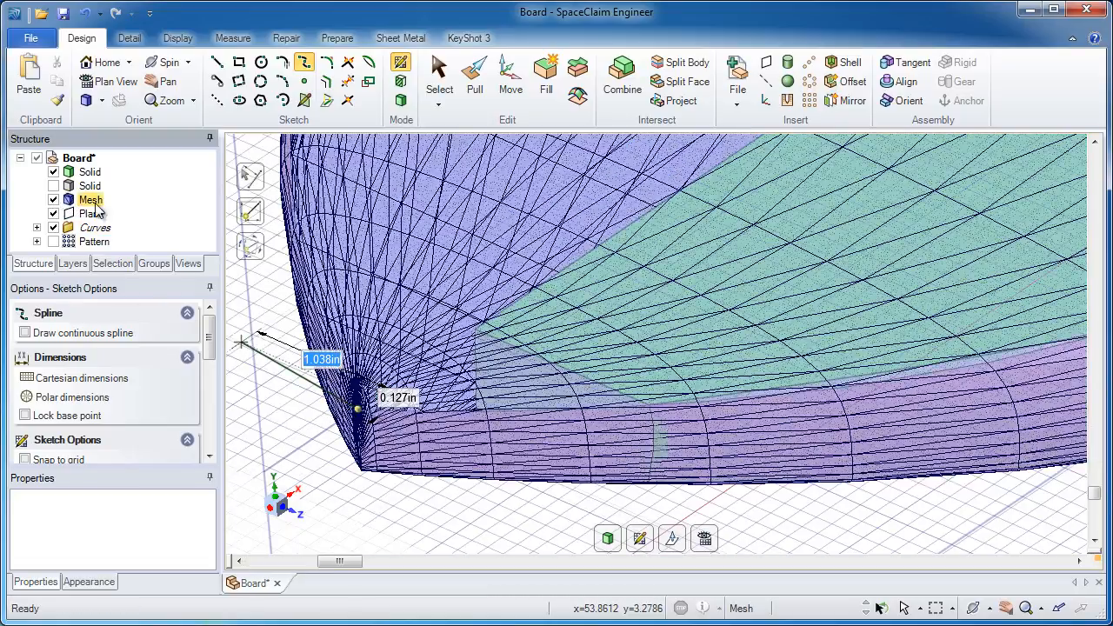
pyautogui.moveTo(426, 383); pyautogui.dragTo(523, 423, button='middle')
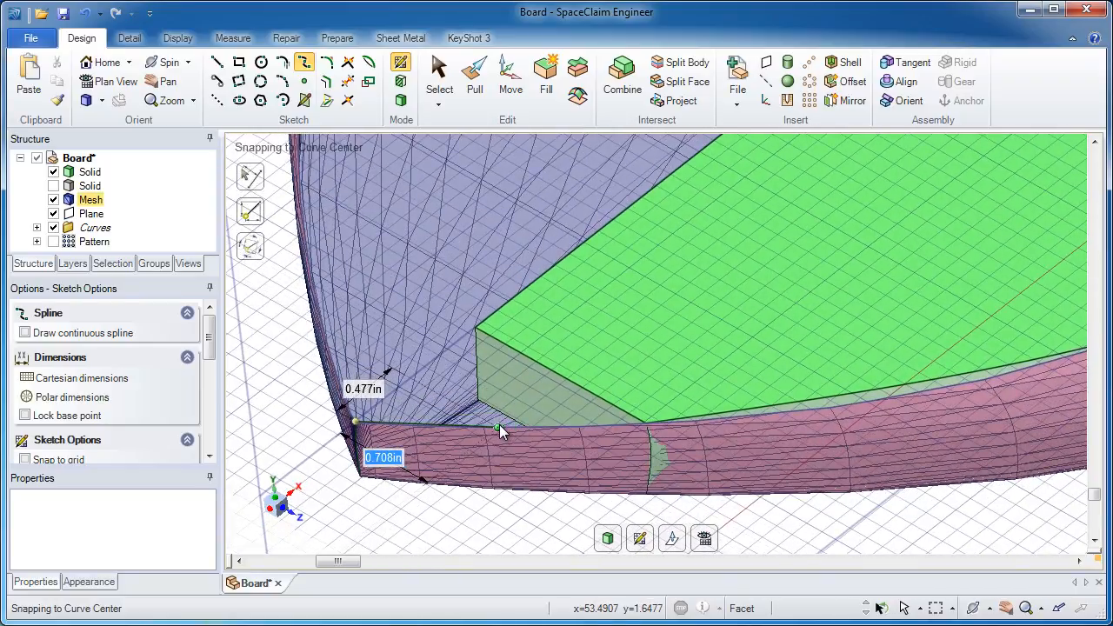
pyautogui.click(499, 427)
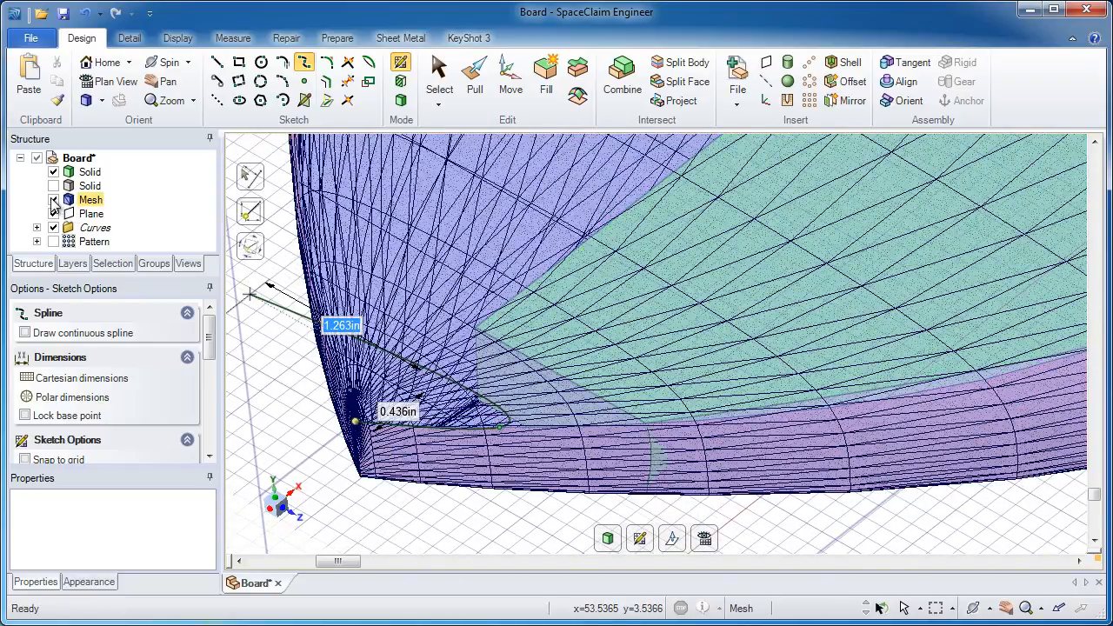
pyautogui.click(53, 199)
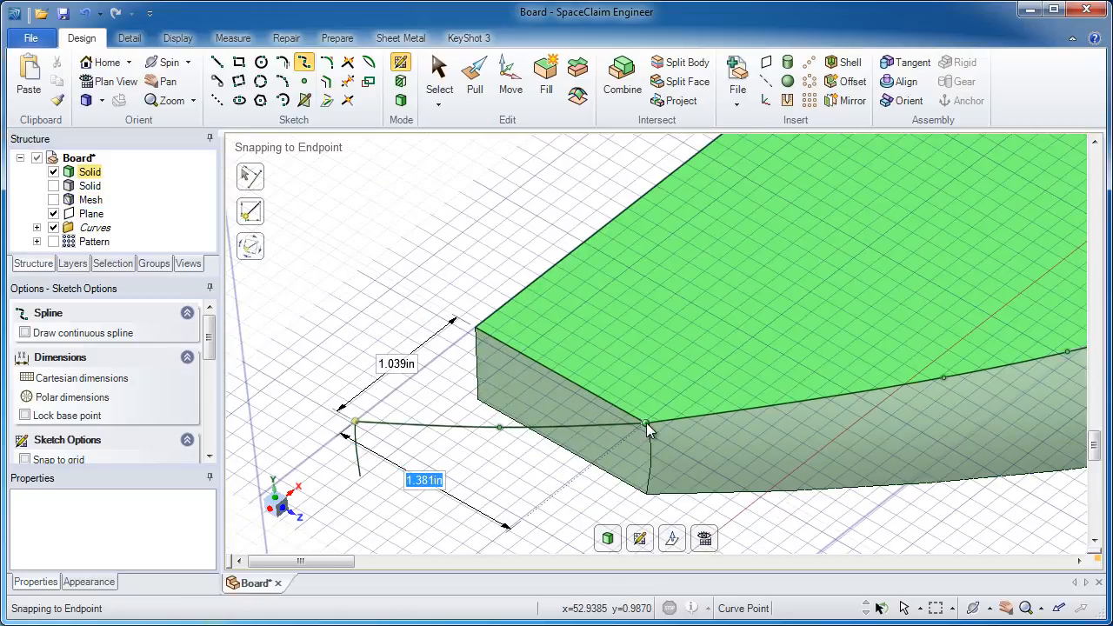
pyautogui.press('alt')
pyautogui.click(646, 422)
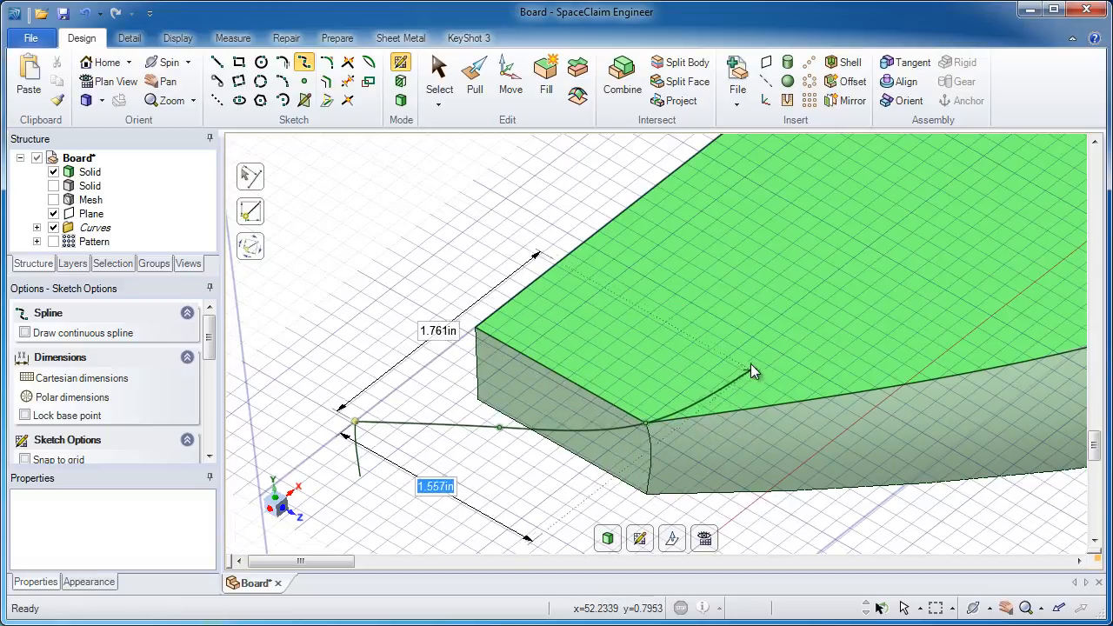
pyautogui.press('Escape')
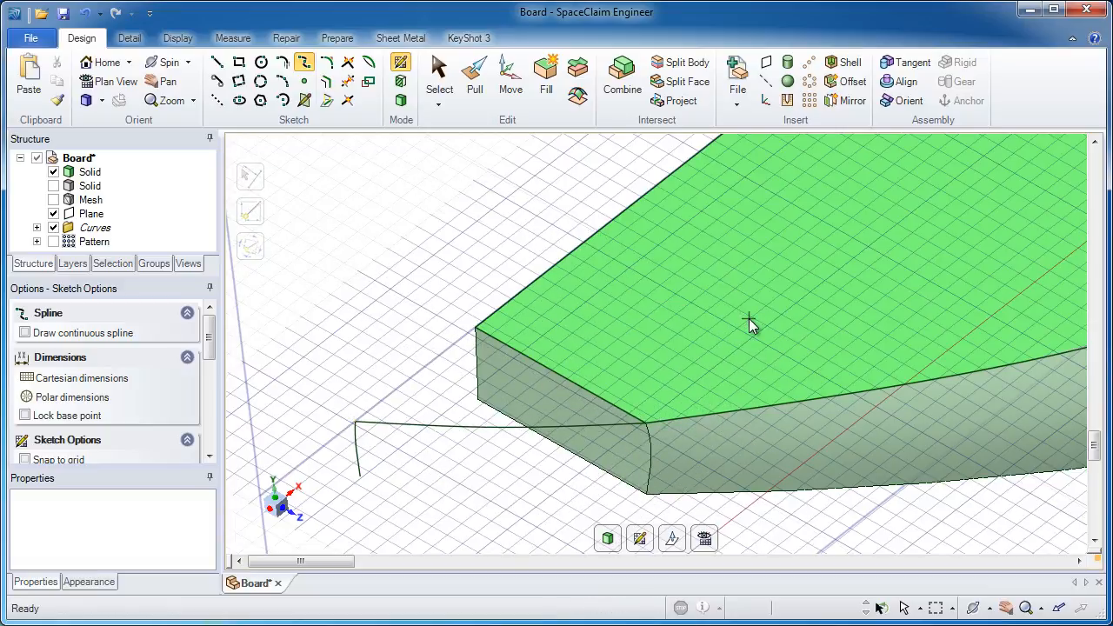
pyautogui.moveTo(680, 351); pyautogui.dragTo(680, 361, button='middle')
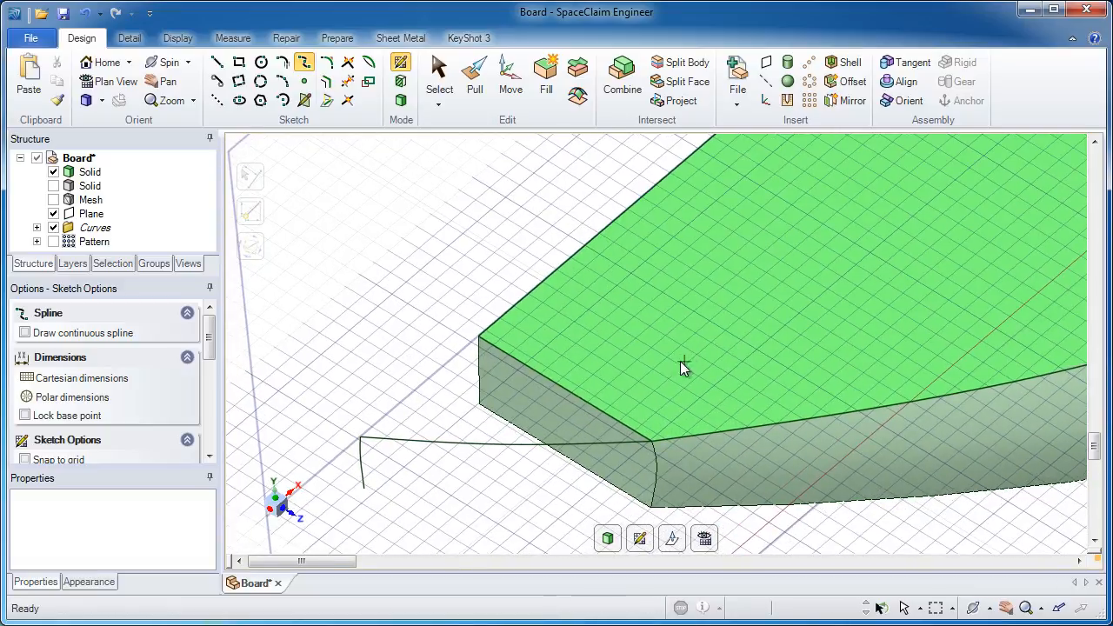
pyautogui.click(401, 101)
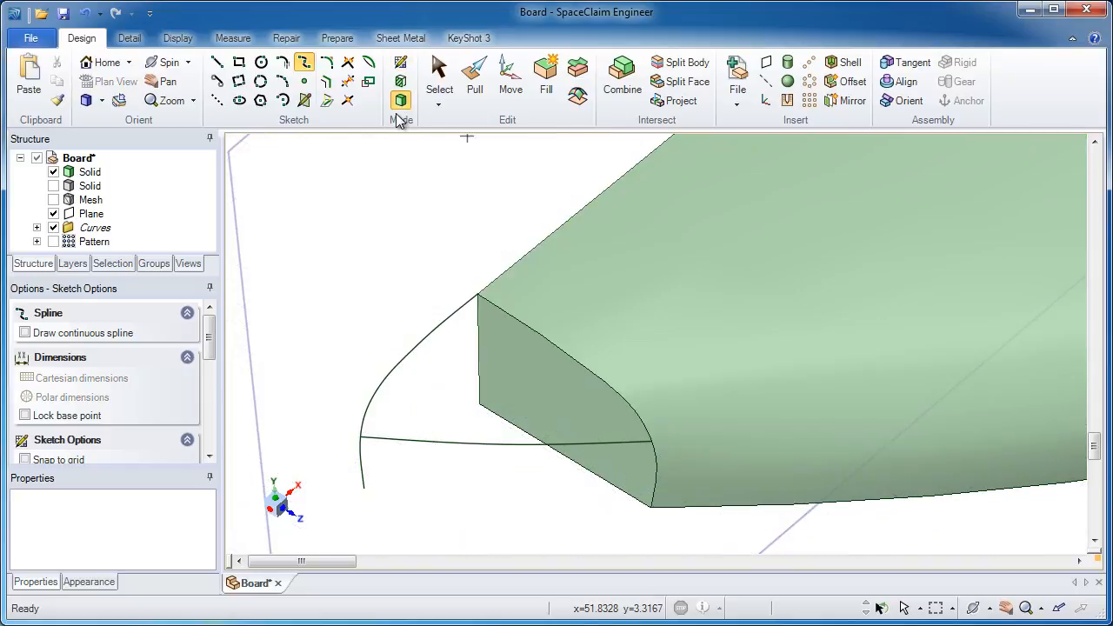
# - Blend a surface between the solid's curved end-face edge and the tip curve, adding the adjoining board face and the horizontal guide spline
pyautogui.click(472, 79)
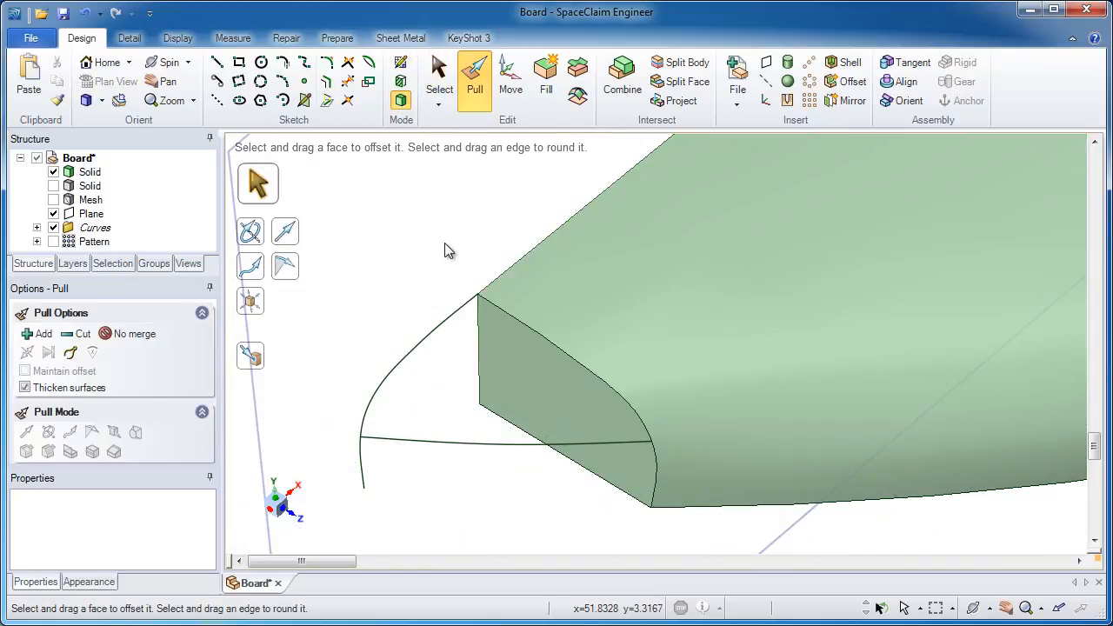
pyautogui.click(466, 309)
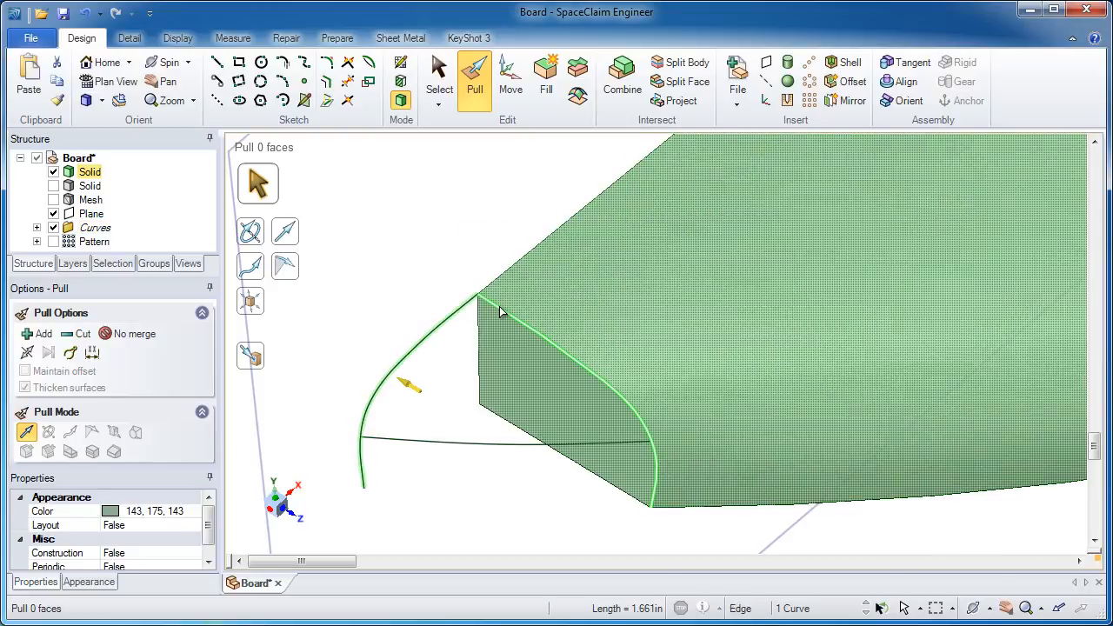
pyautogui.keyDown('ctrl'); pyautogui.click(500, 313); pyautogui.keyUp('ctrl')
pyautogui.click(511, 258)
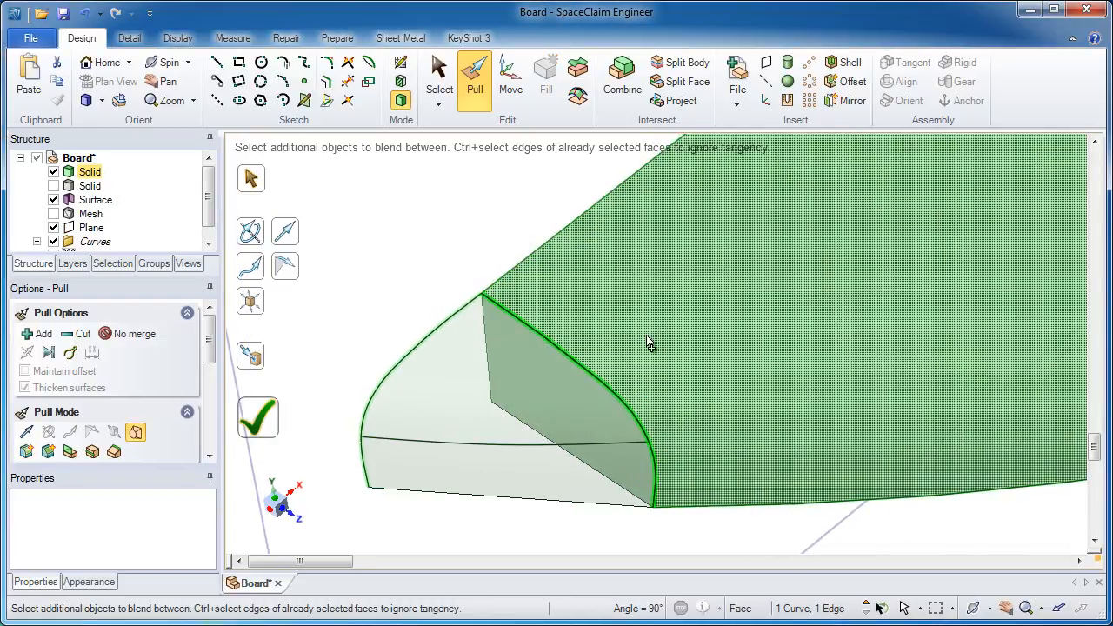
pyautogui.click(647, 342)
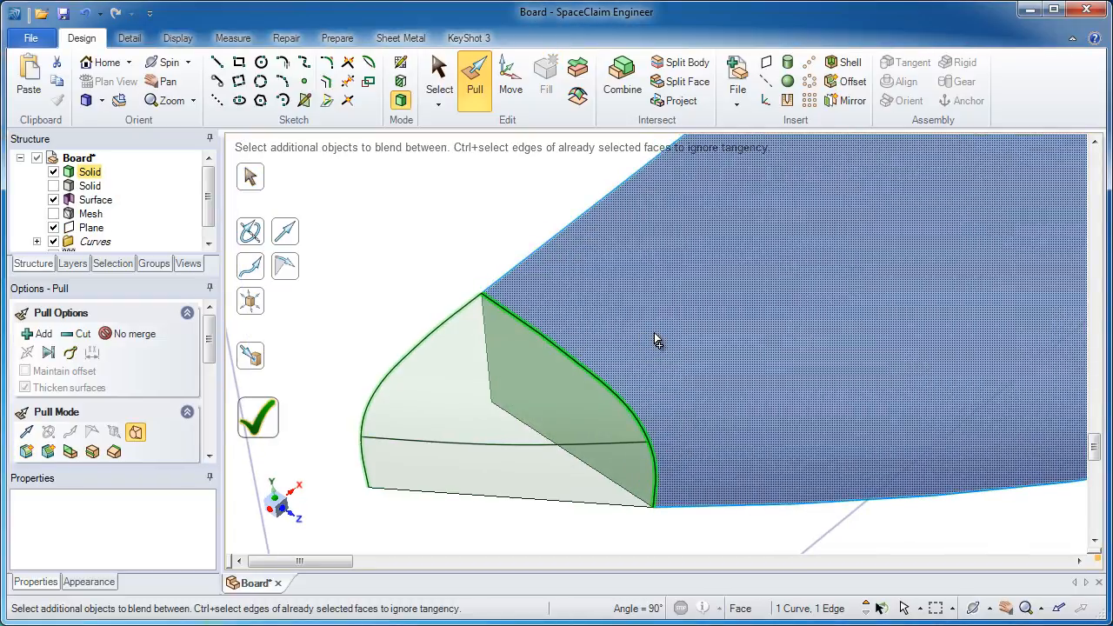
pyautogui.click(655, 334)
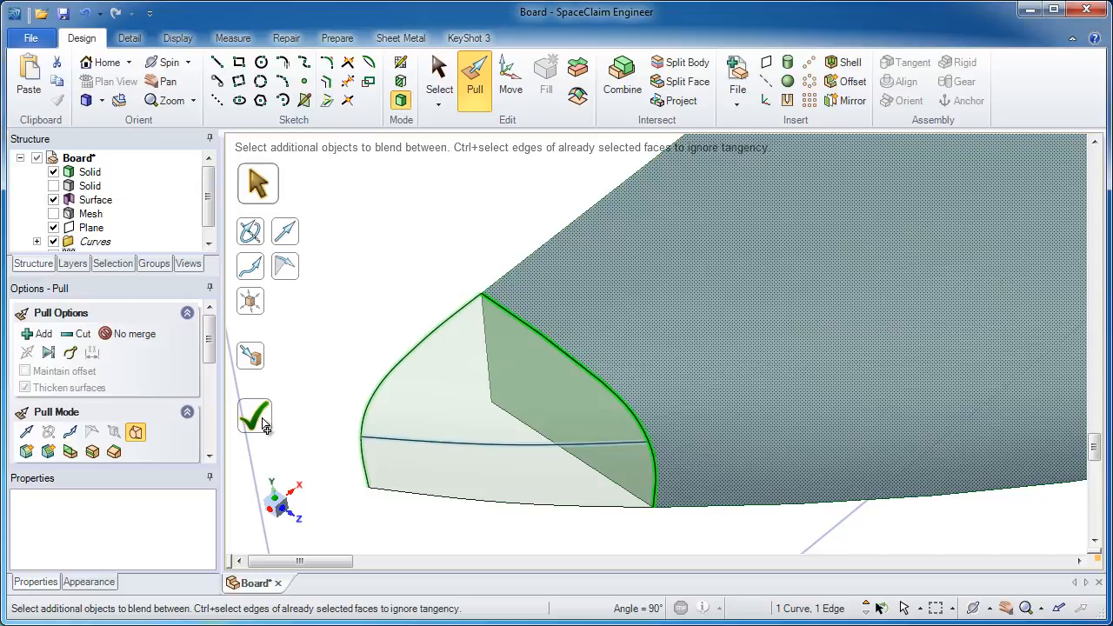
pyautogui.click(264, 422)
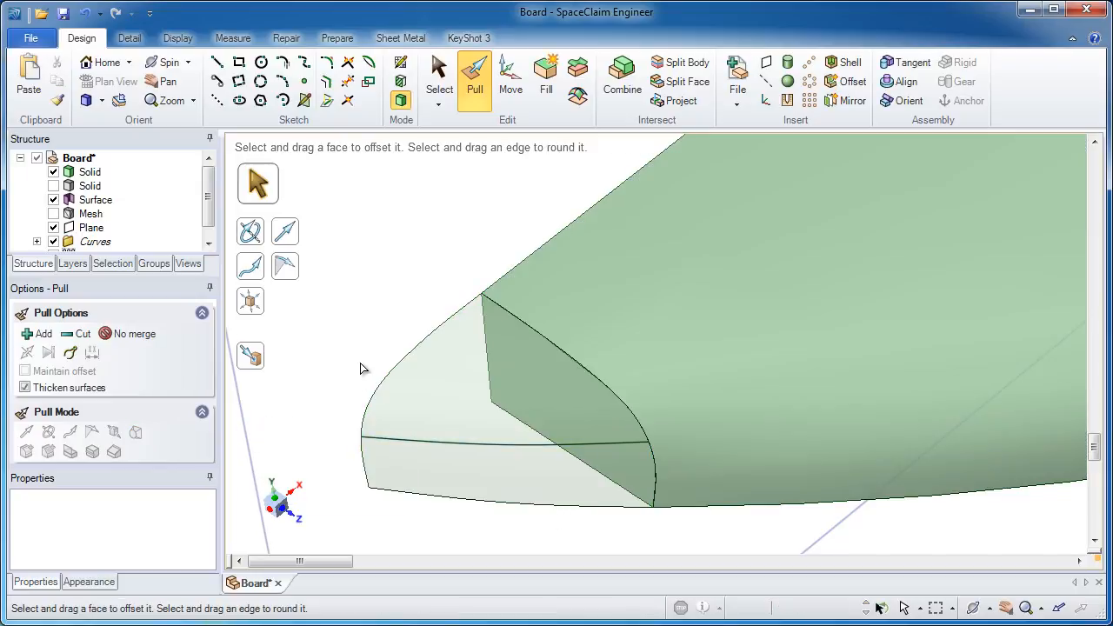
# - Show the hidden second half of the board and merge the two half solids with Combine
pyautogui.scroll(-5, 365, 380)
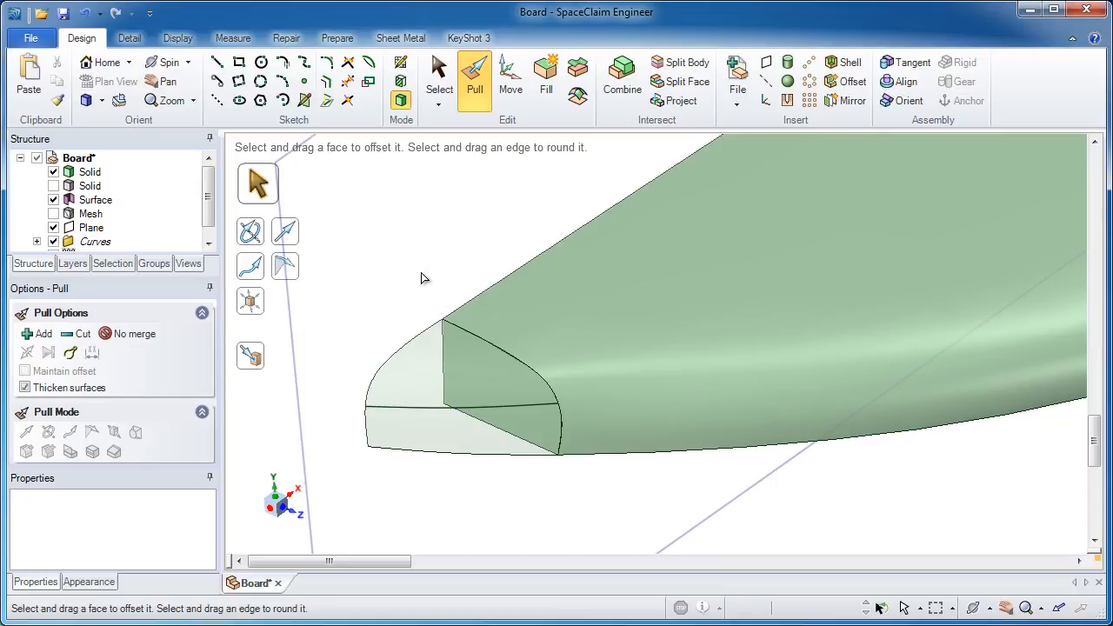
pyautogui.keyDown('shift'); pyautogui.moveTo(414, 278); pyautogui.dragTo(485, 278, button='middle'); pyautogui.keyUp('shift')
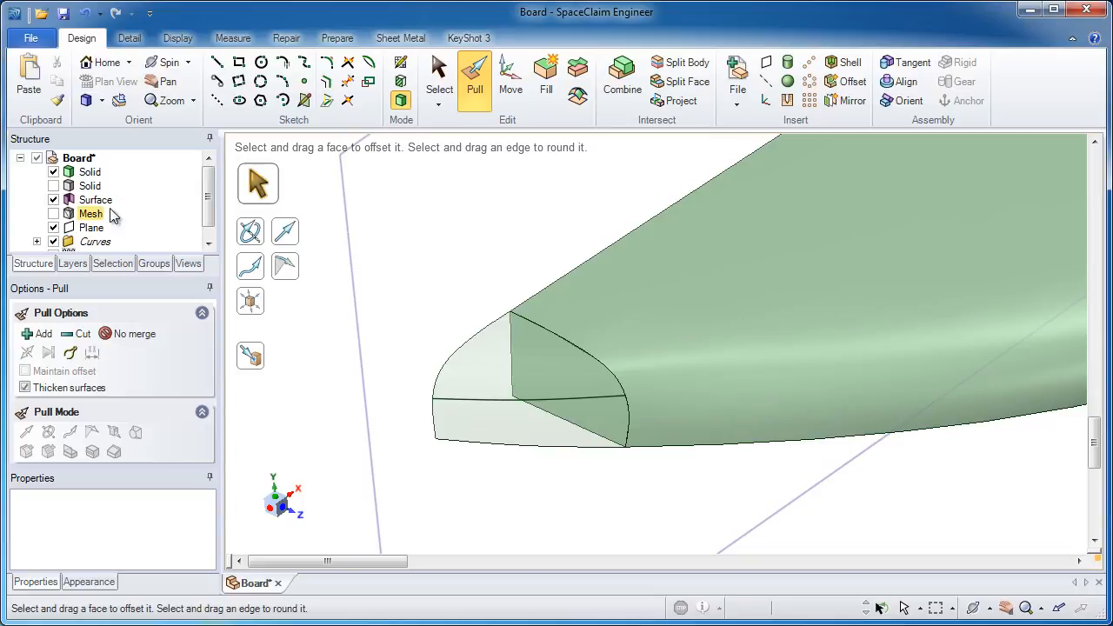
pyautogui.click(53, 186)
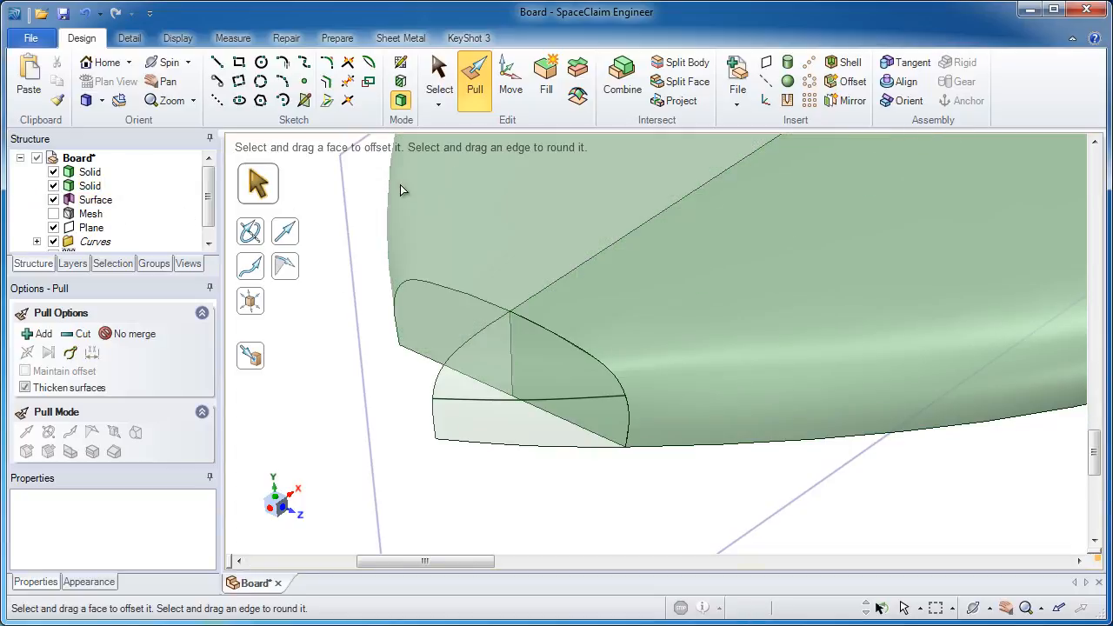
pyautogui.click(619, 91)
pyautogui.click(538, 210)
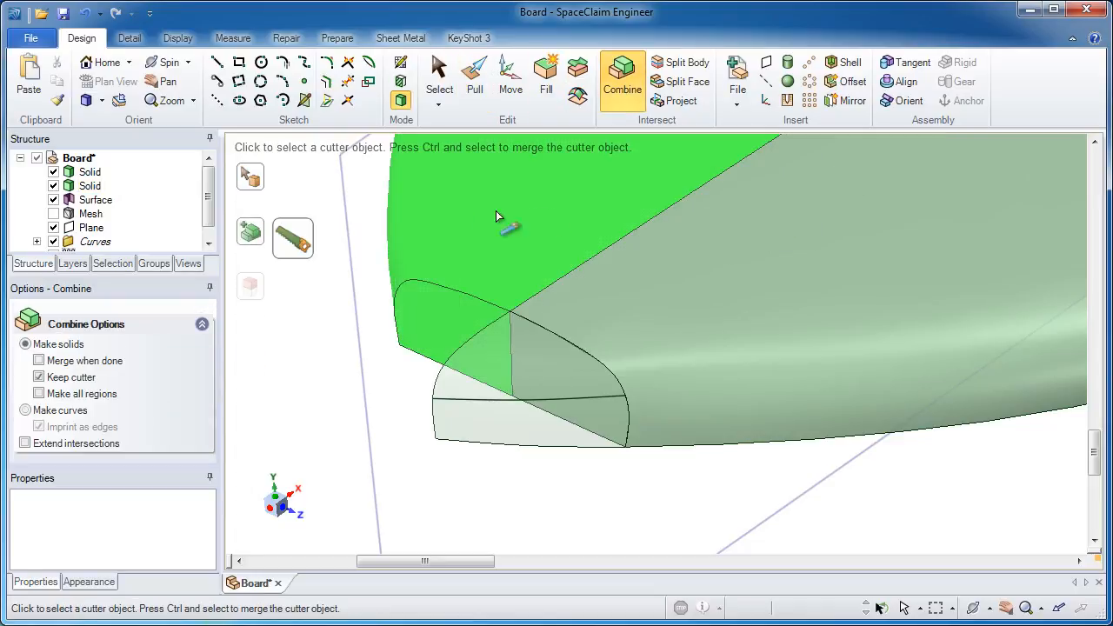
pyautogui.click(252, 234)
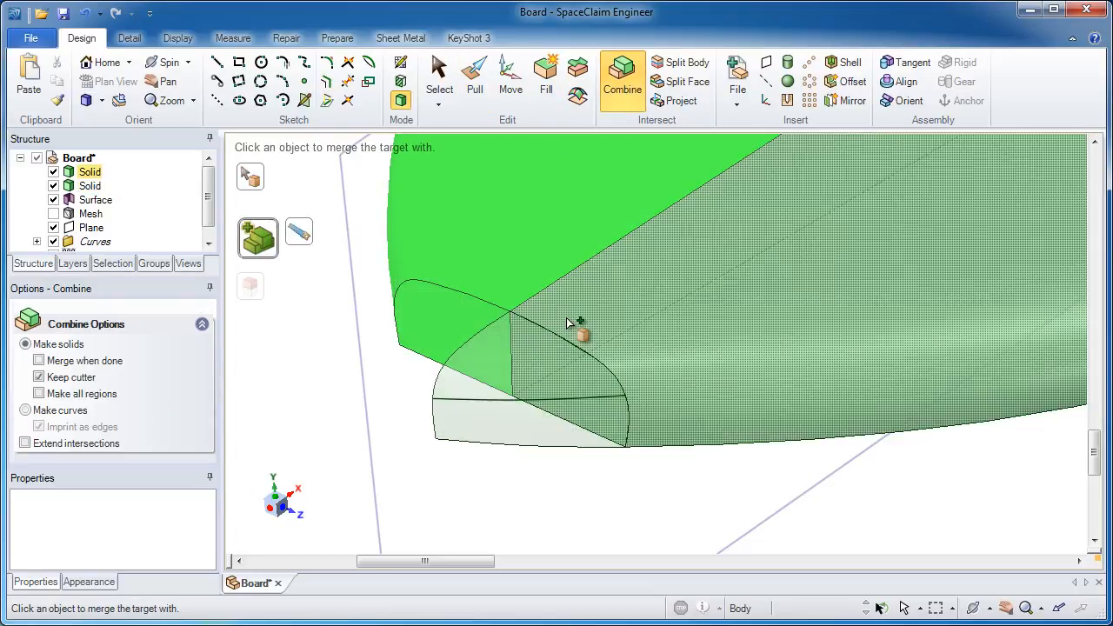
pyautogui.click(567, 323)
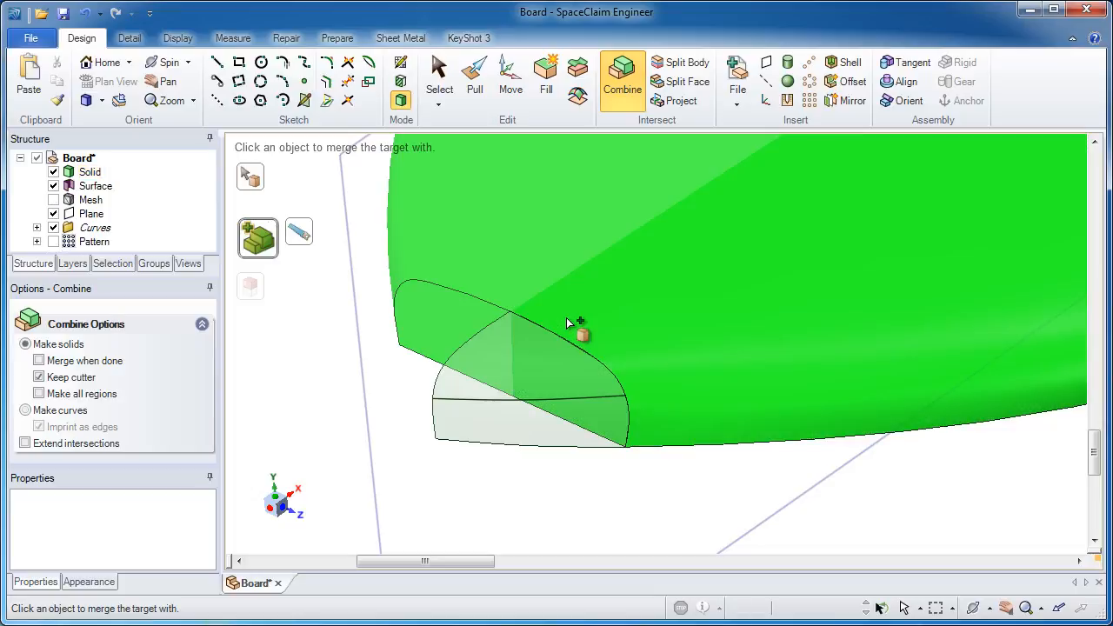
# - Mirror the blended tip surface about the centre Plane, merging the mirrored objects and creating no mirror relationships
pyautogui.click(439, 80)
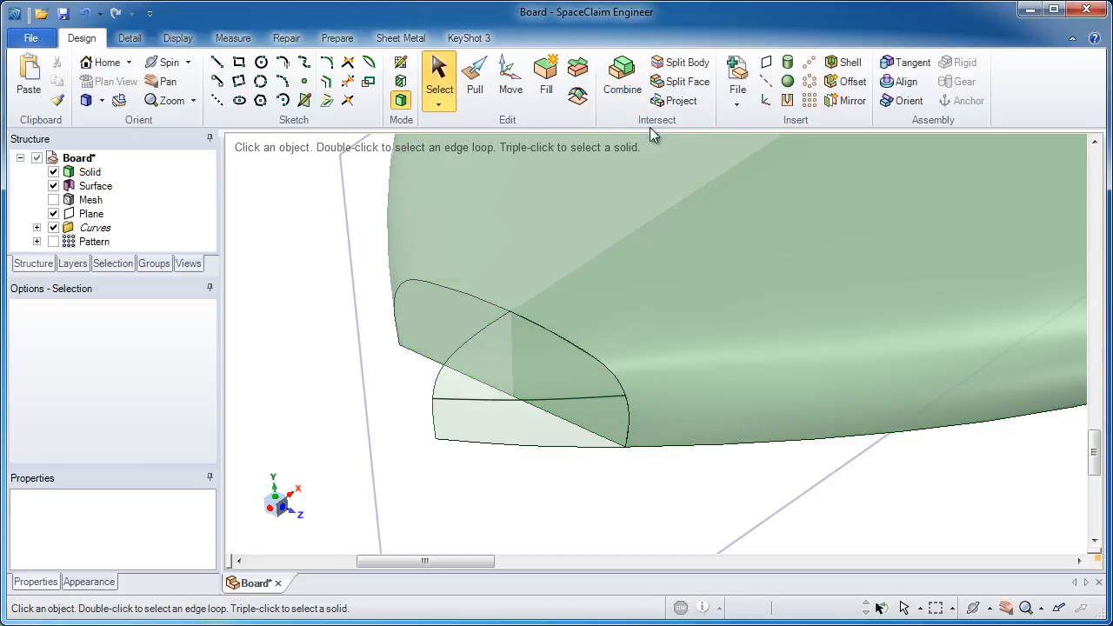
pyautogui.click(847, 100)
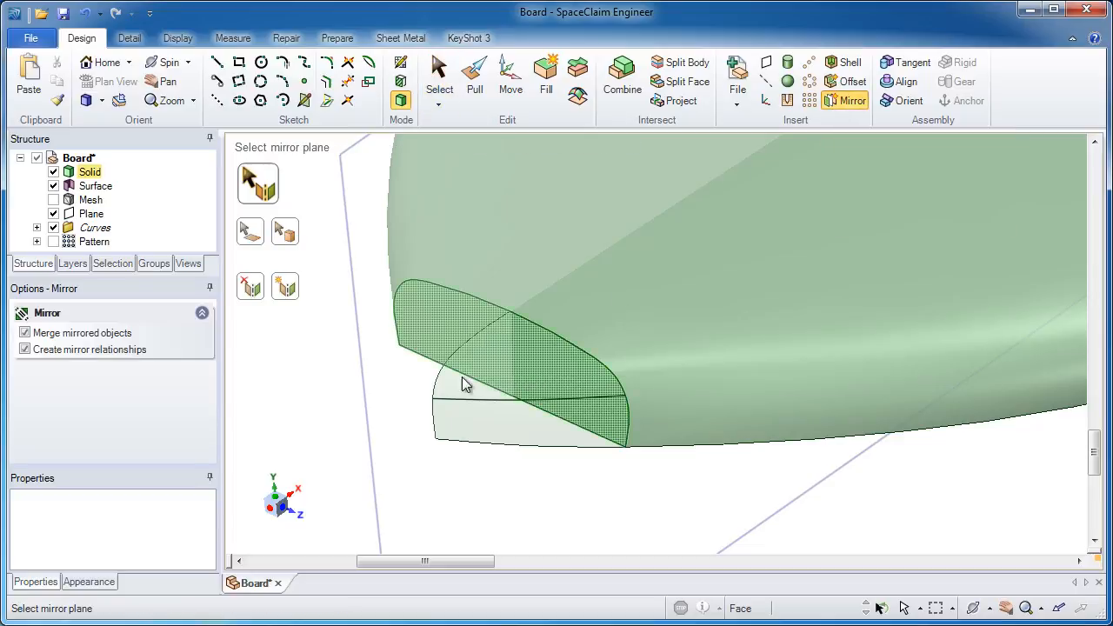
pyautogui.click(366, 385)
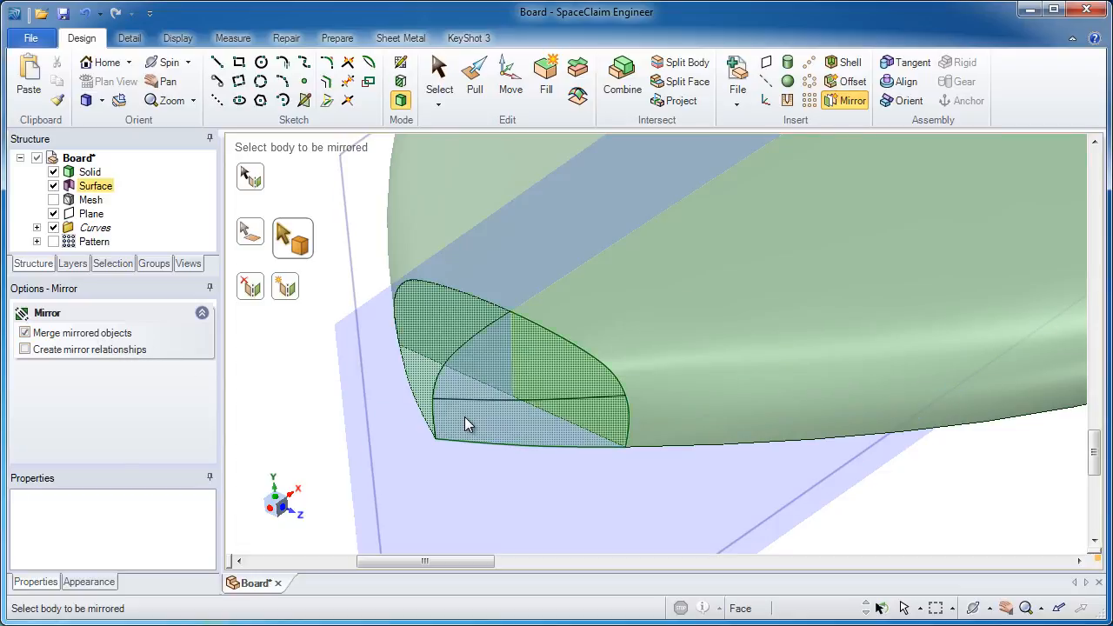
pyautogui.moveTo(464, 420); pyautogui.dragTo(472, 378, button='middle')
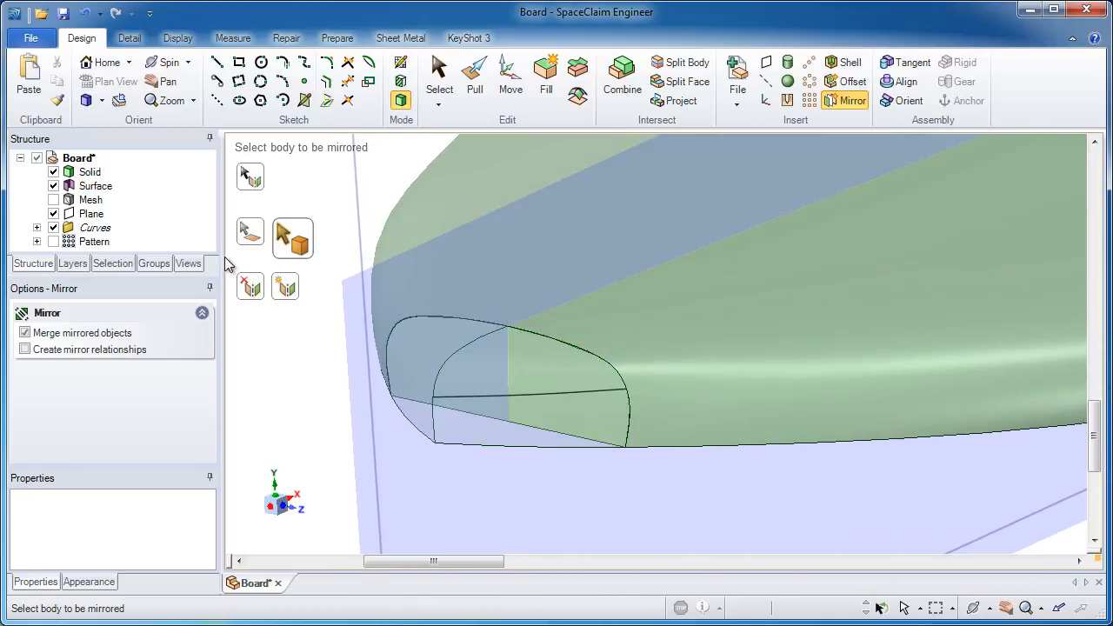
pyautogui.click(439, 72)
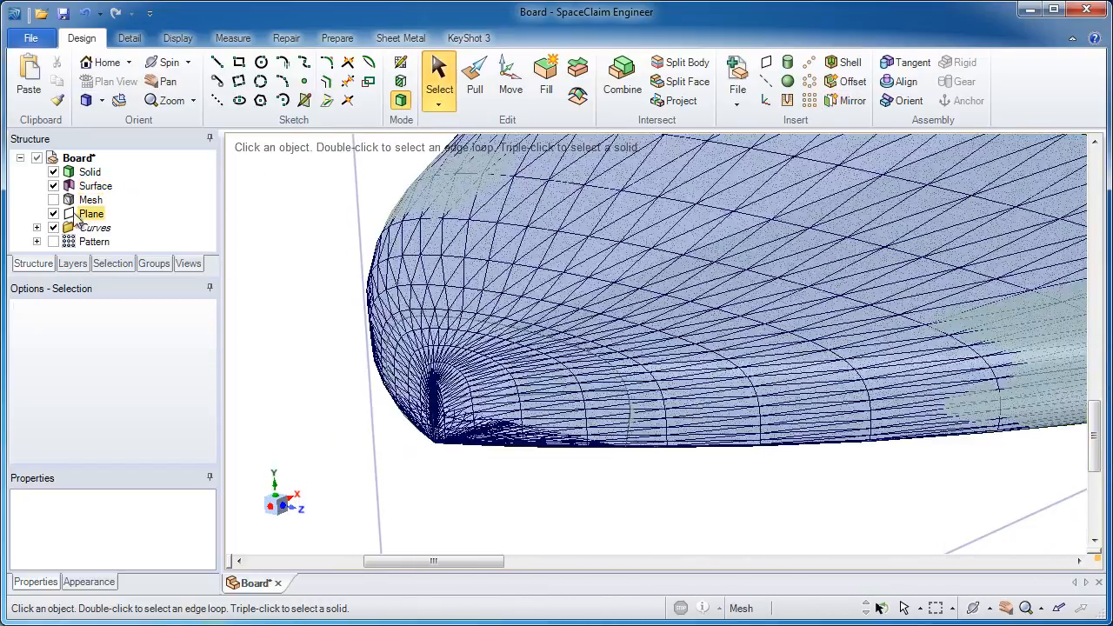
# - Hide the Plane and delete the Curves folder
pyautogui.click(53, 214)
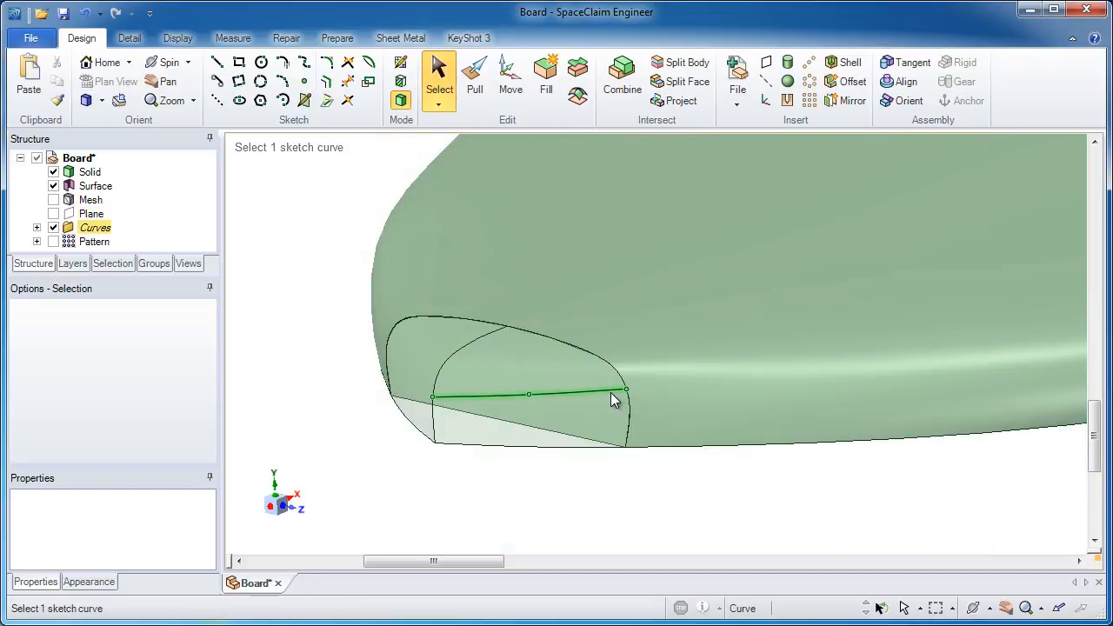
pyautogui.rightClick(94, 228)
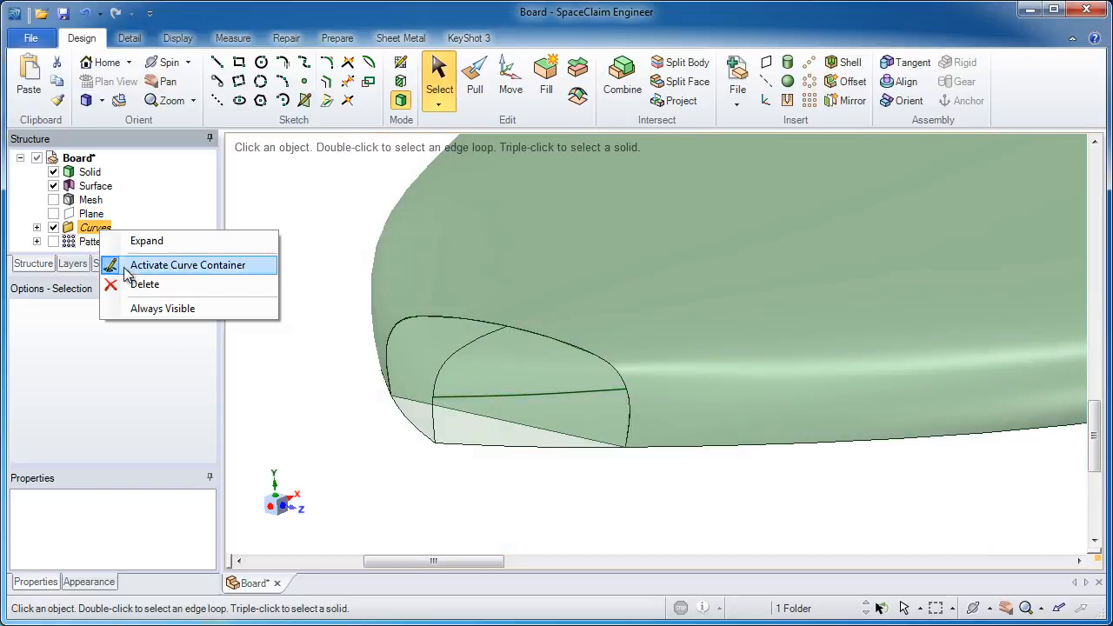
pyautogui.click(131, 283)
pyautogui.click(503, 407)
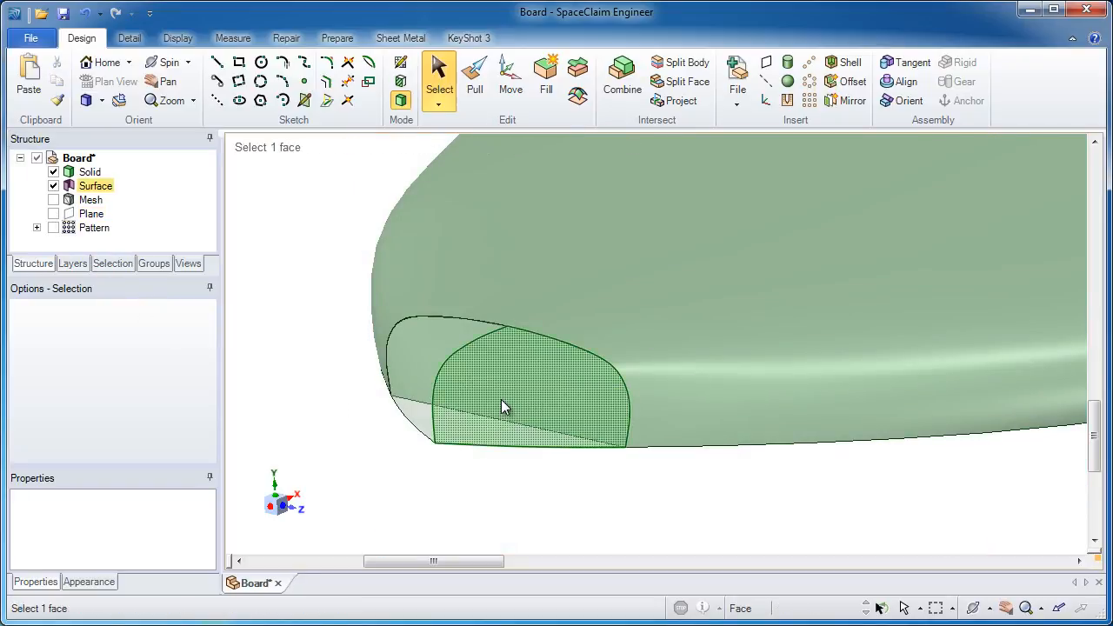
# - Delete the solid's flat end face inside the tip
pyautogui.moveTo(500, 400); pyautogui.dragTo(492, 224, button='middle')
pyautogui.click(473, 383)
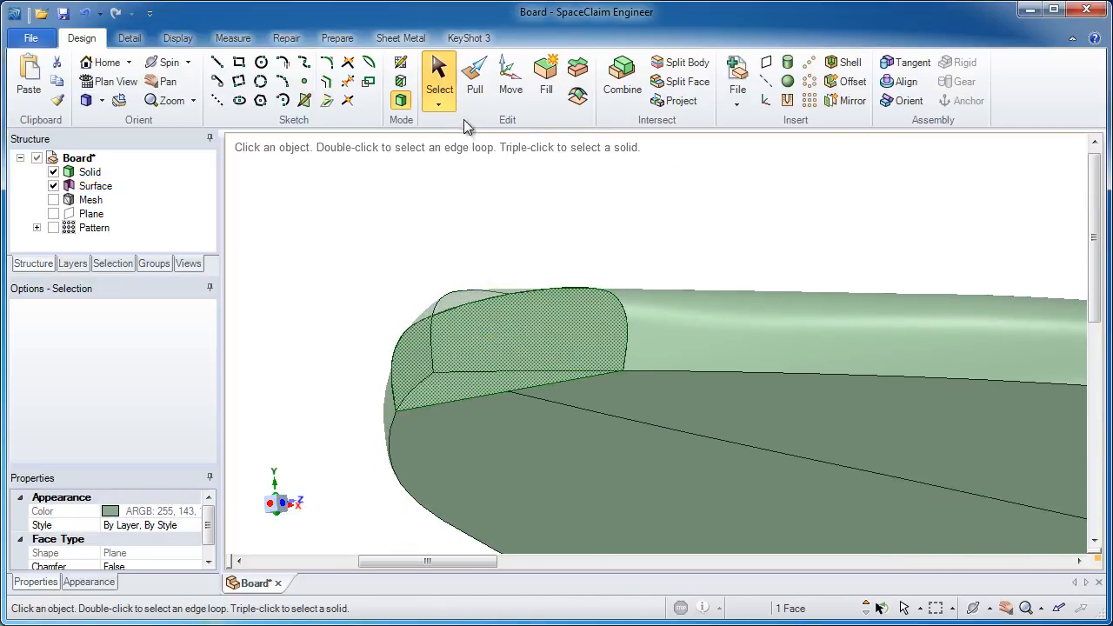
pyautogui.rightClick(484, 180)
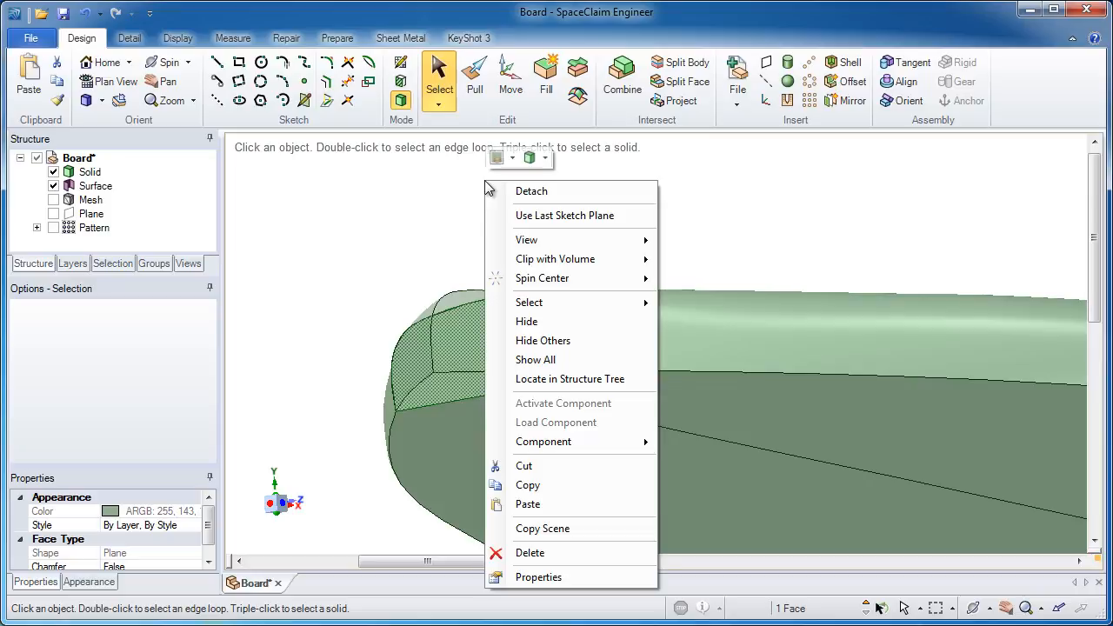
pyautogui.click(538, 550)
pyautogui.moveTo(591, 345); pyautogui.dragTo(576, 417, button='middle')
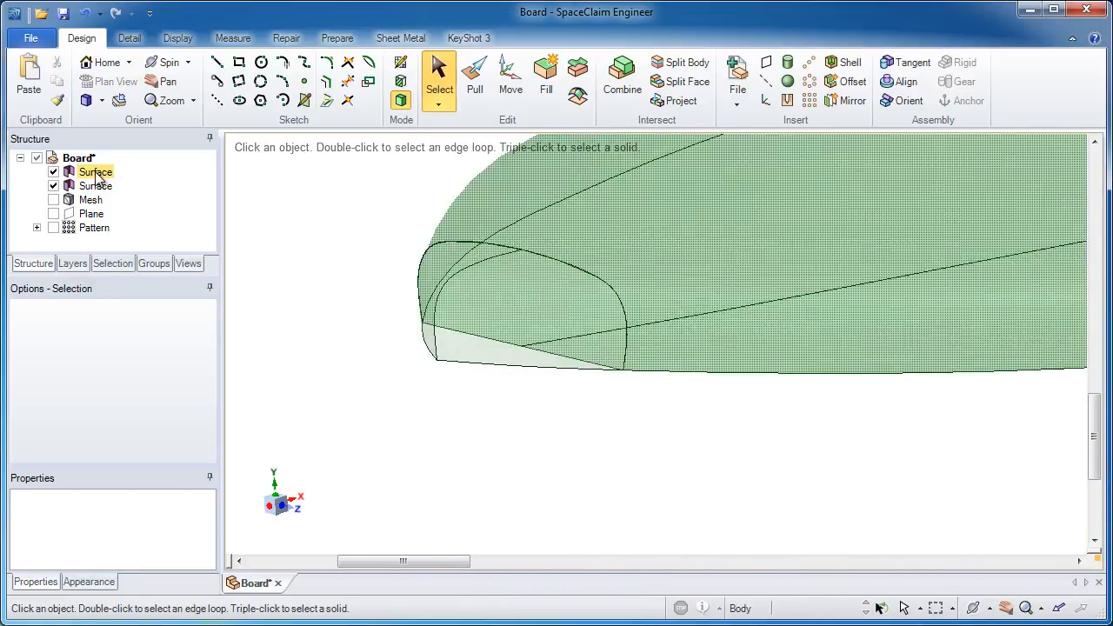
# - Stitch the tip surface to the board surface and patch the missing face on the underside of the tip
pyautogui.click(286, 37)
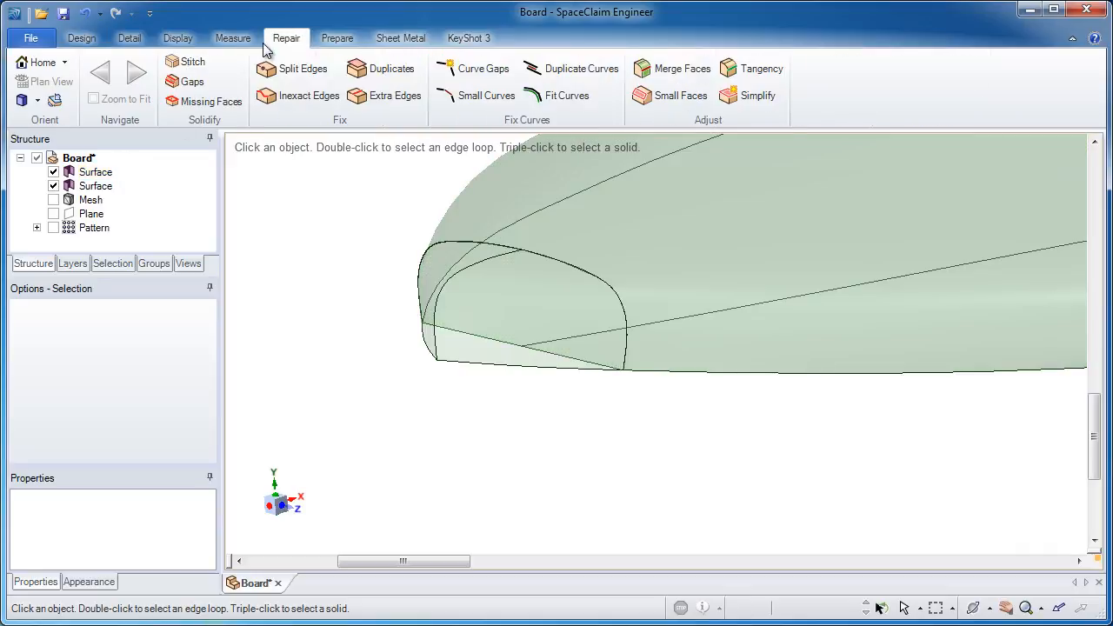
pyautogui.click(219, 65)
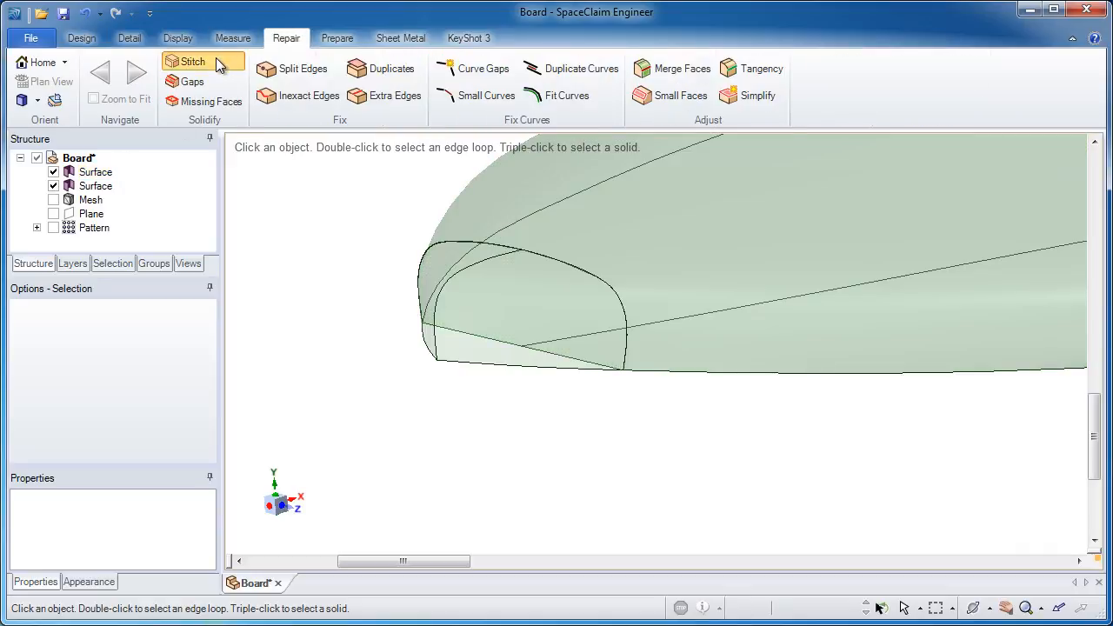
pyautogui.click(474, 248)
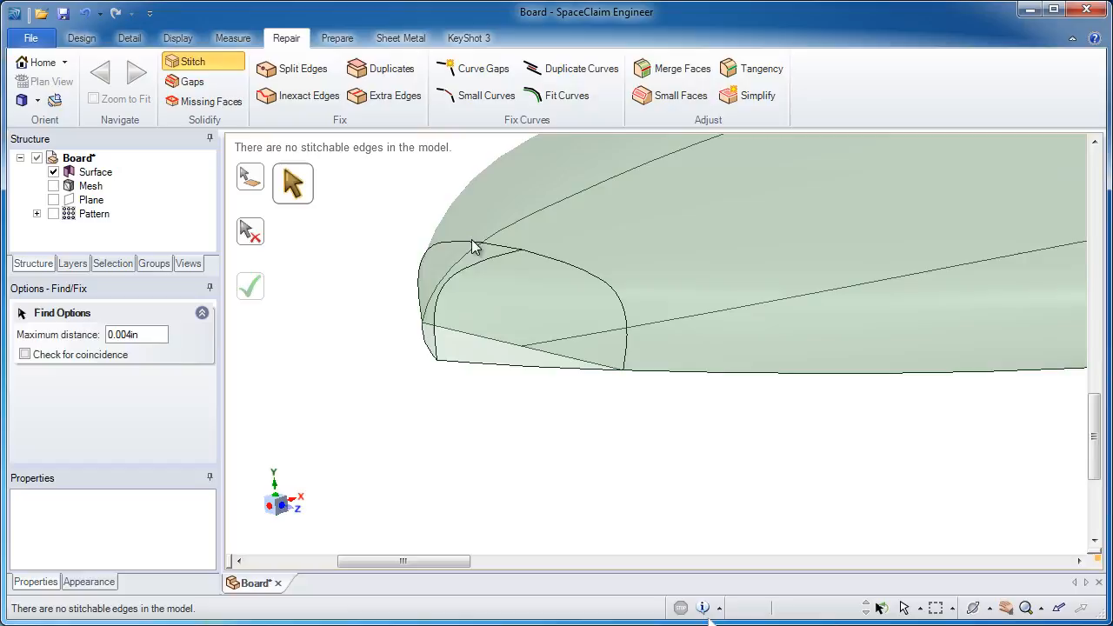
pyautogui.click(215, 105)
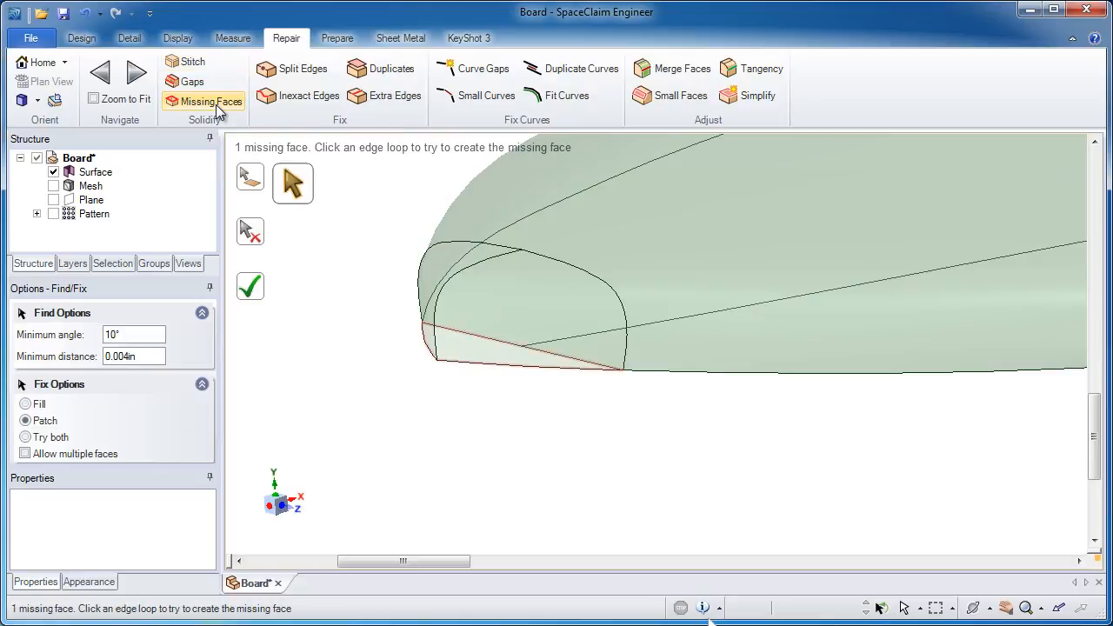
pyautogui.click(535, 374)
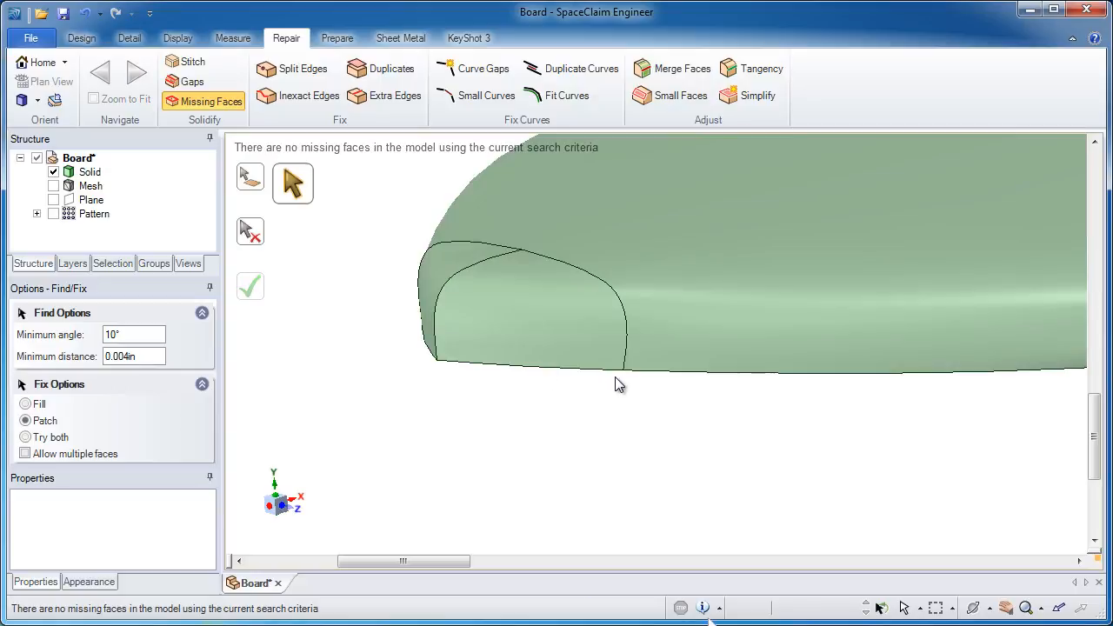
pyautogui.moveTo(616, 380); pyautogui.dragTo(563, 244, button='middle')
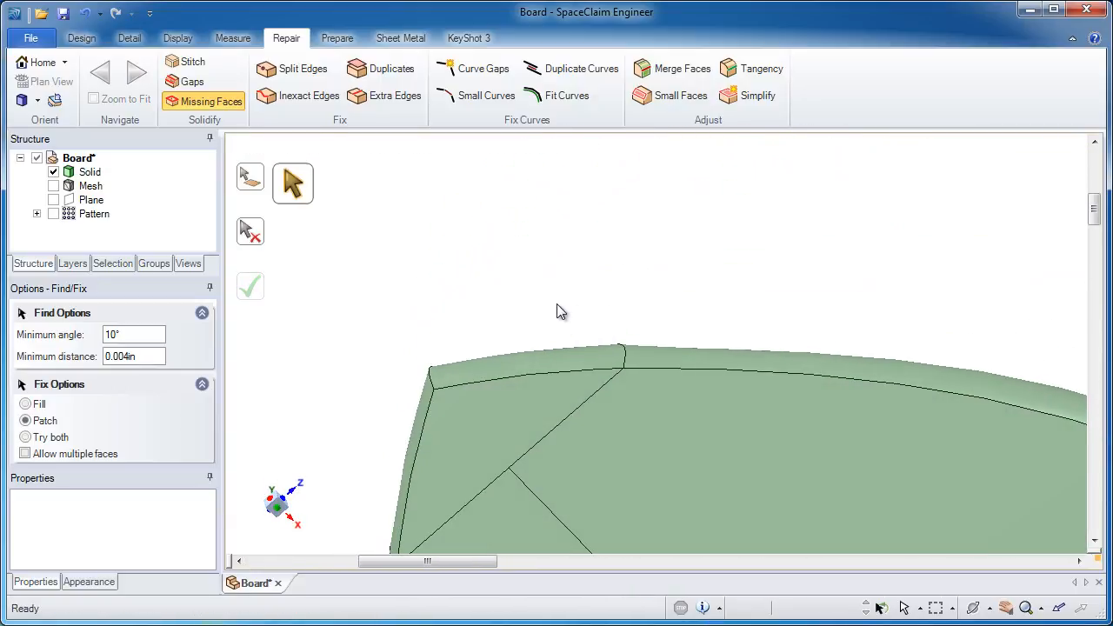
# - Merge the two halves of the board's underside into a single face with Merge Faces
pyautogui.click(82, 38)
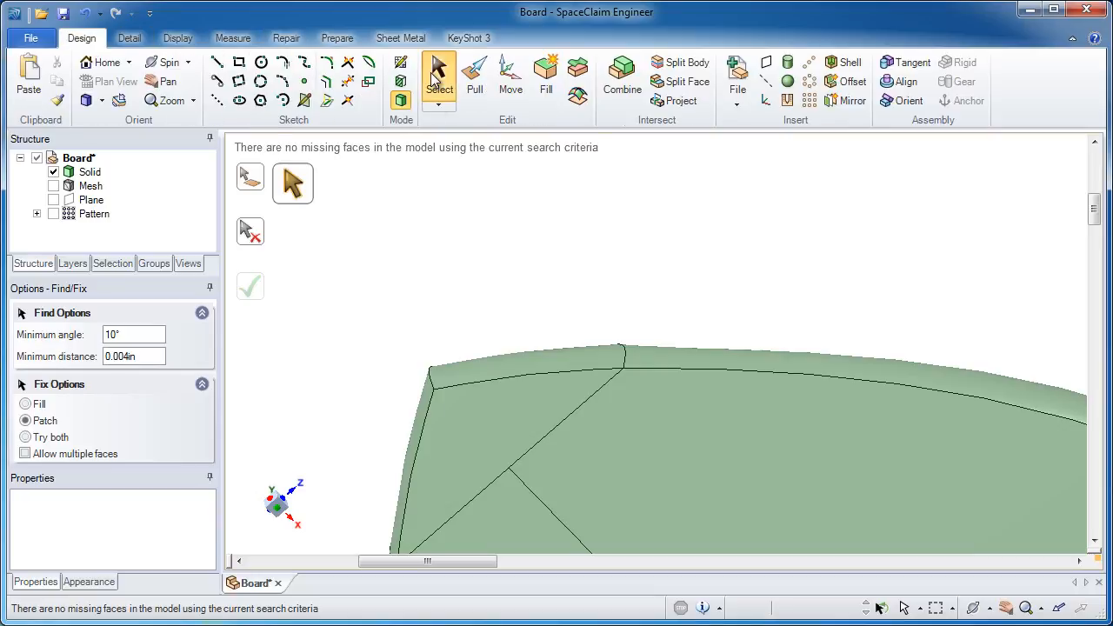
pyautogui.click(438, 74)
pyautogui.moveTo(574, 305); pyautogui.dragTo(500, 154, button='middle')
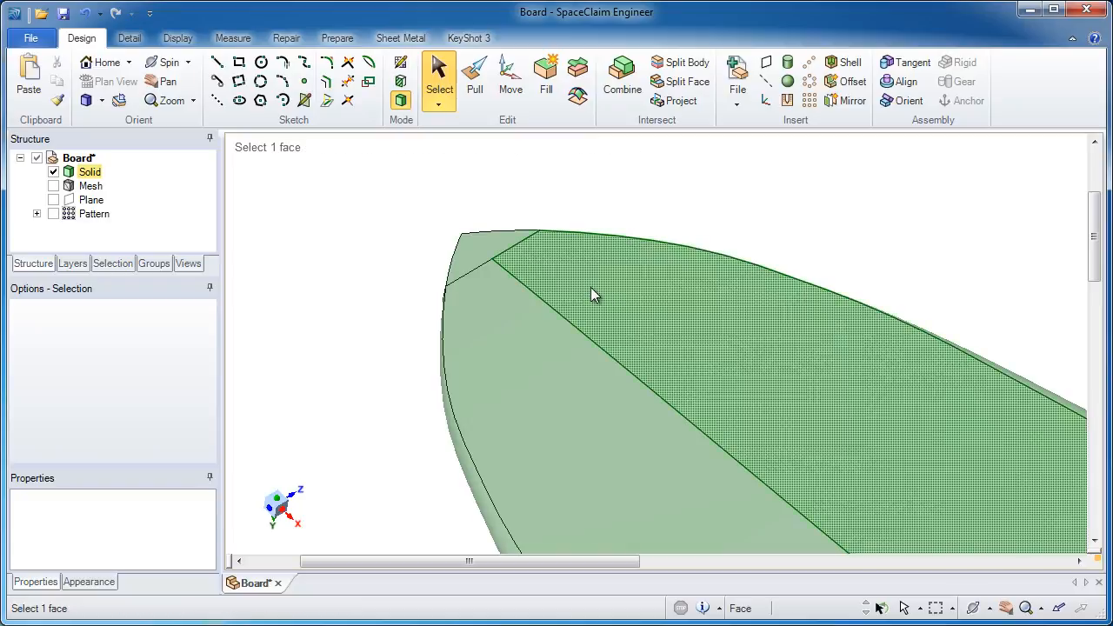
pyautogui.click(591, 287)
pyautogui.keyDown('ctrl'); pyautogui.click(523, 321); pyautogui.keyUp('ctrl')
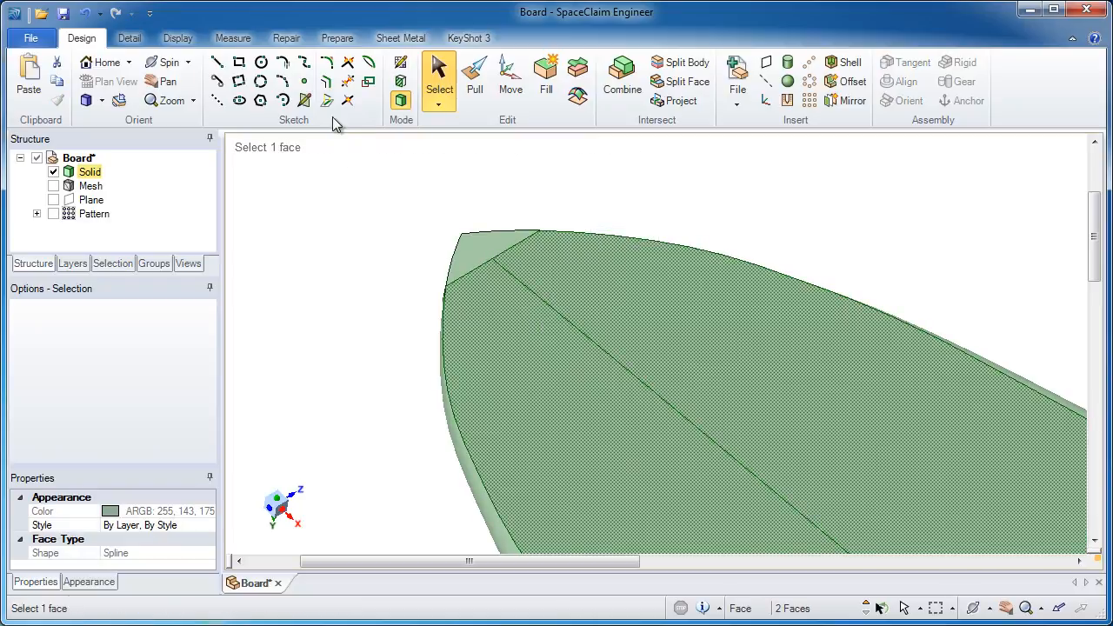
pyautogui.click(289, 40)
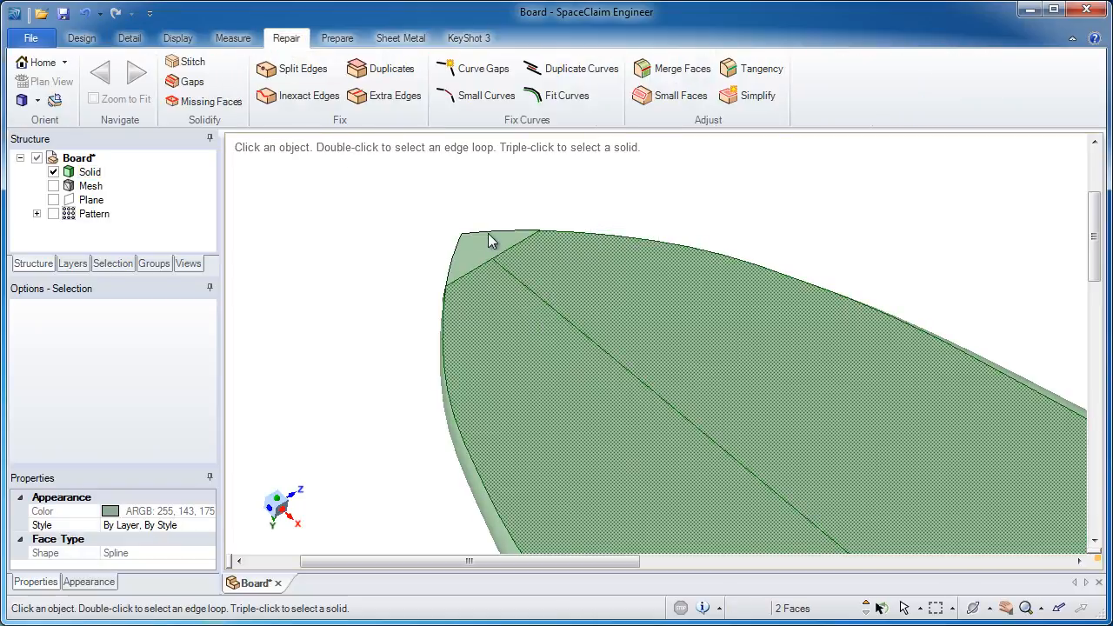
pyautogui.click(655, 70)
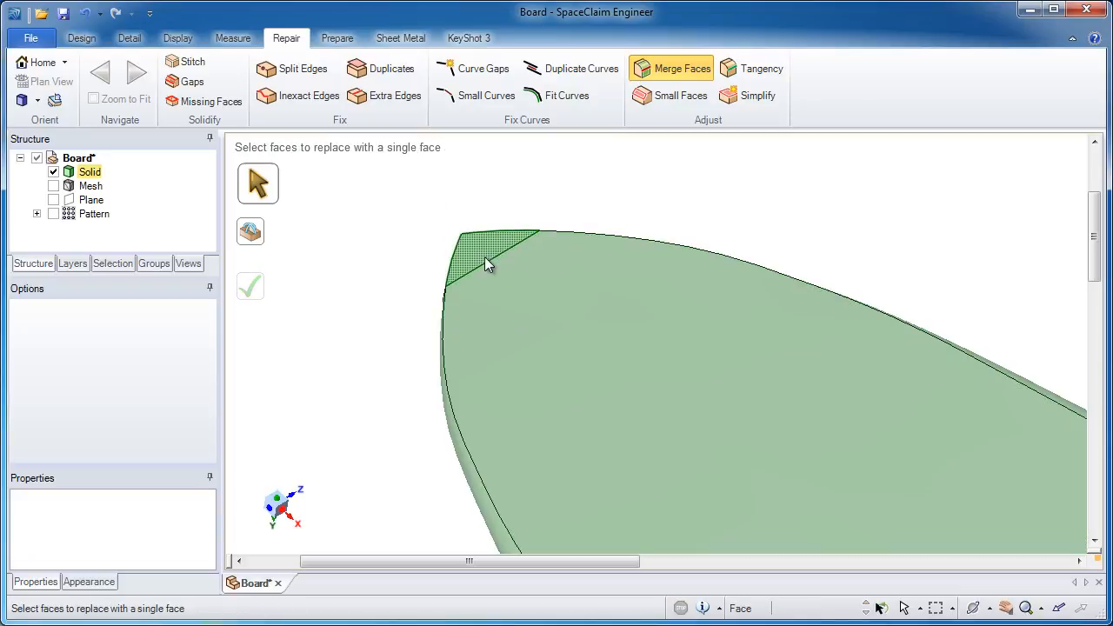
# - Merge the small patched face at the tip with the board's large underside face
pyautogui.click(489, 270)
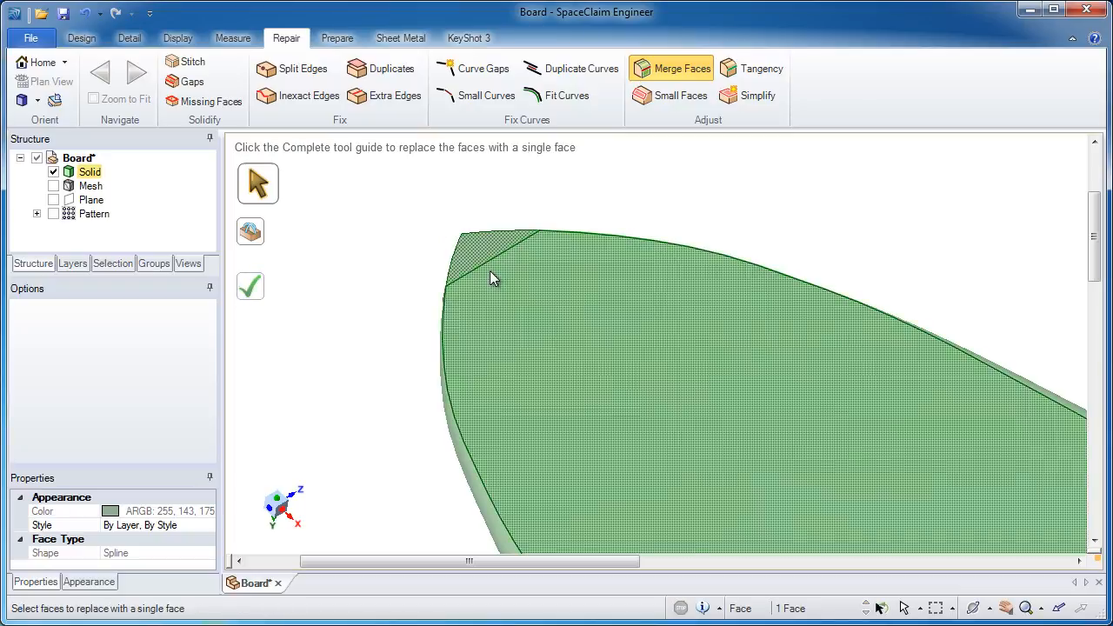
pyautogui.click(255, 292)
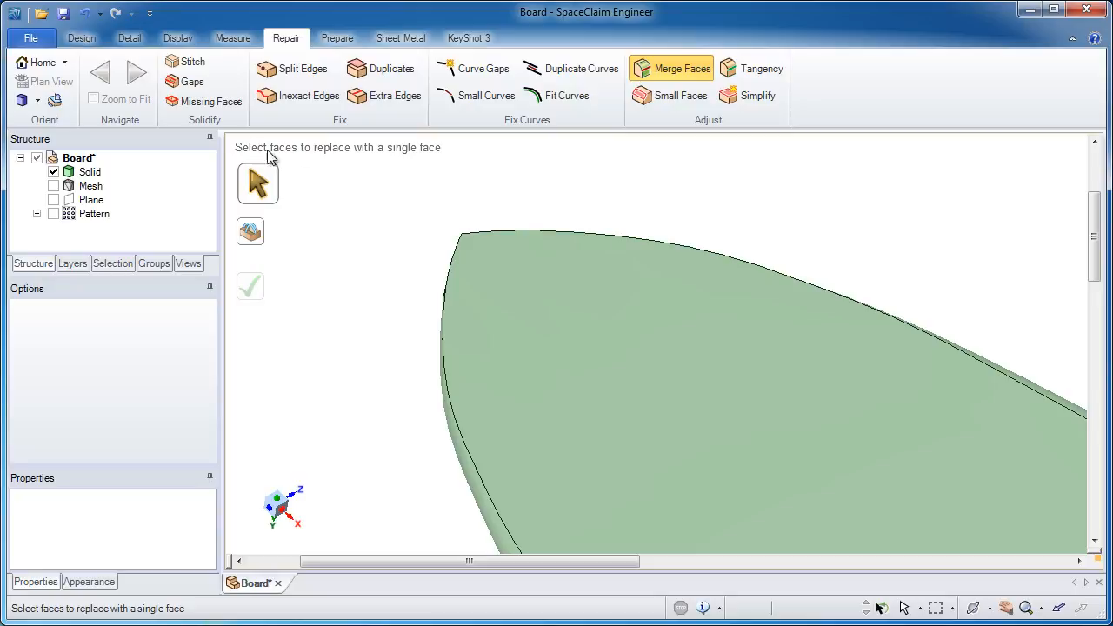
pyautogui.click(82, 38)
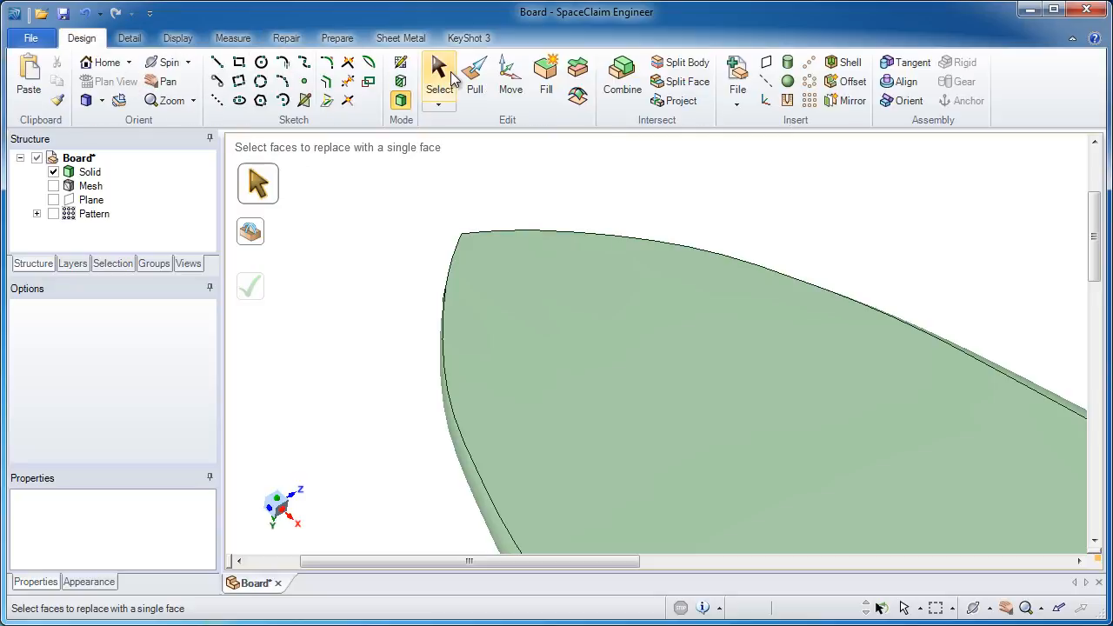
pyautogui.click(439, 74)
pyautogui.click(492, 241)
pyautogui.moveTo(492, 241); pyautogui.dragTo(574, 330, button='middle')
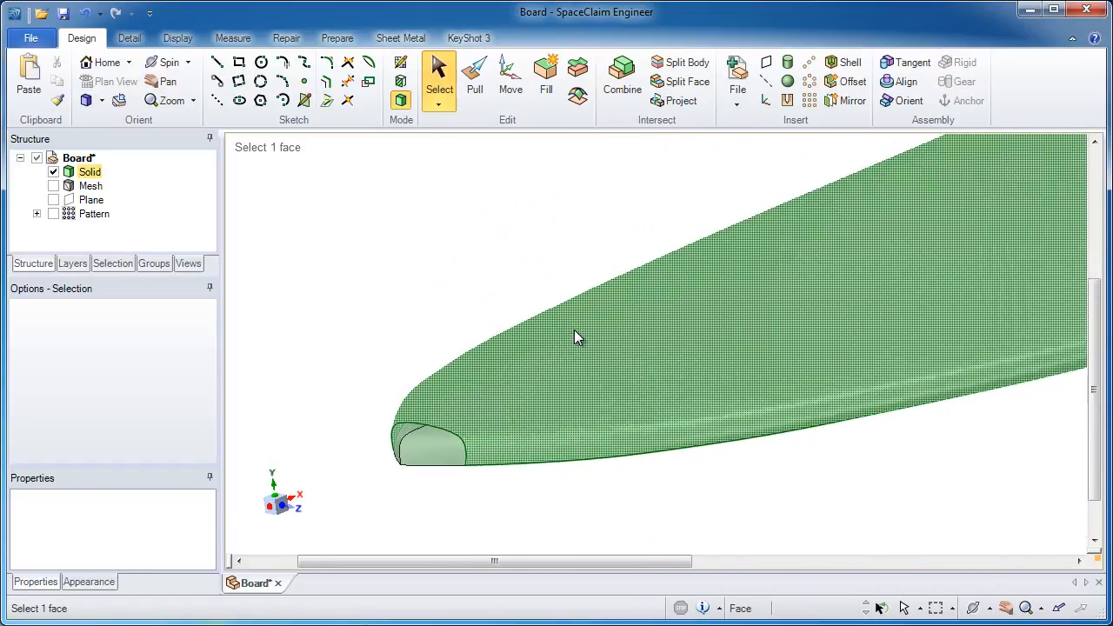